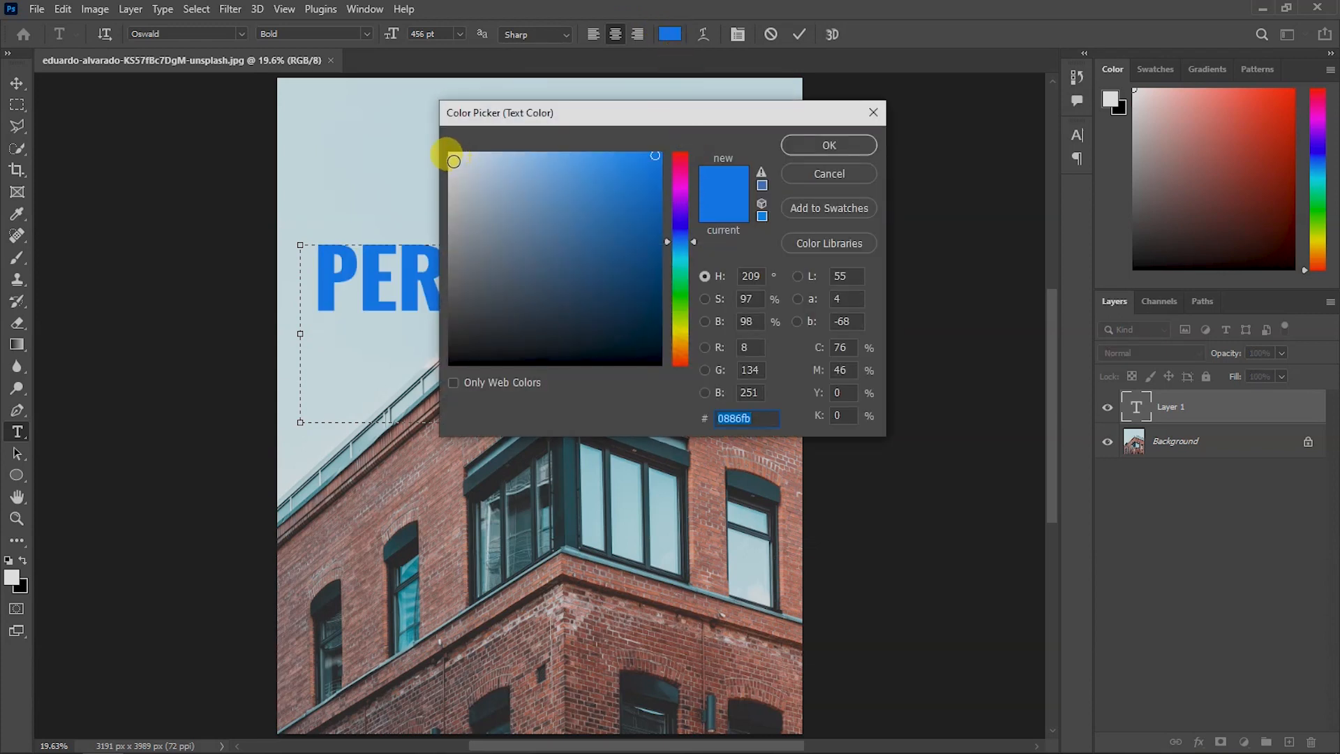
Step: Set the PERSPECTIVE text's color to light gray eef1f4 and commit the text layer
left_click(453, 161)
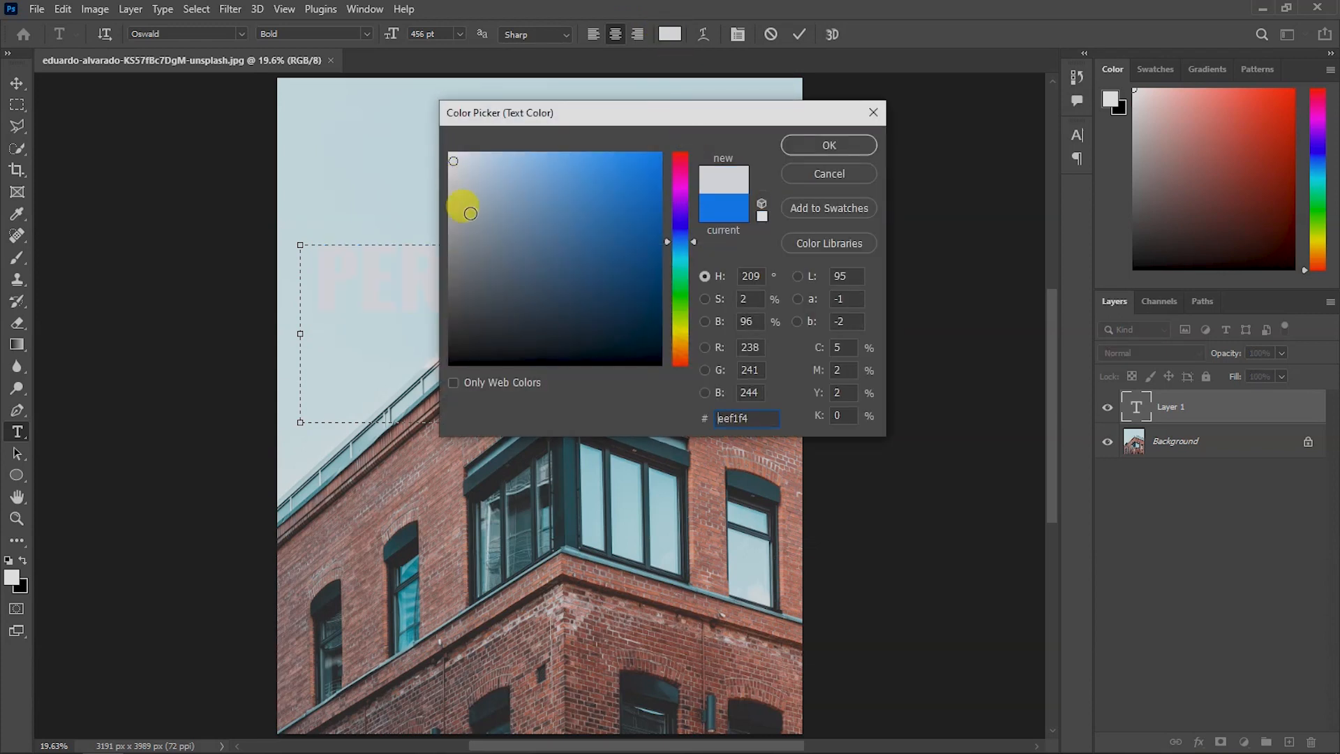
left_click(832, 144)
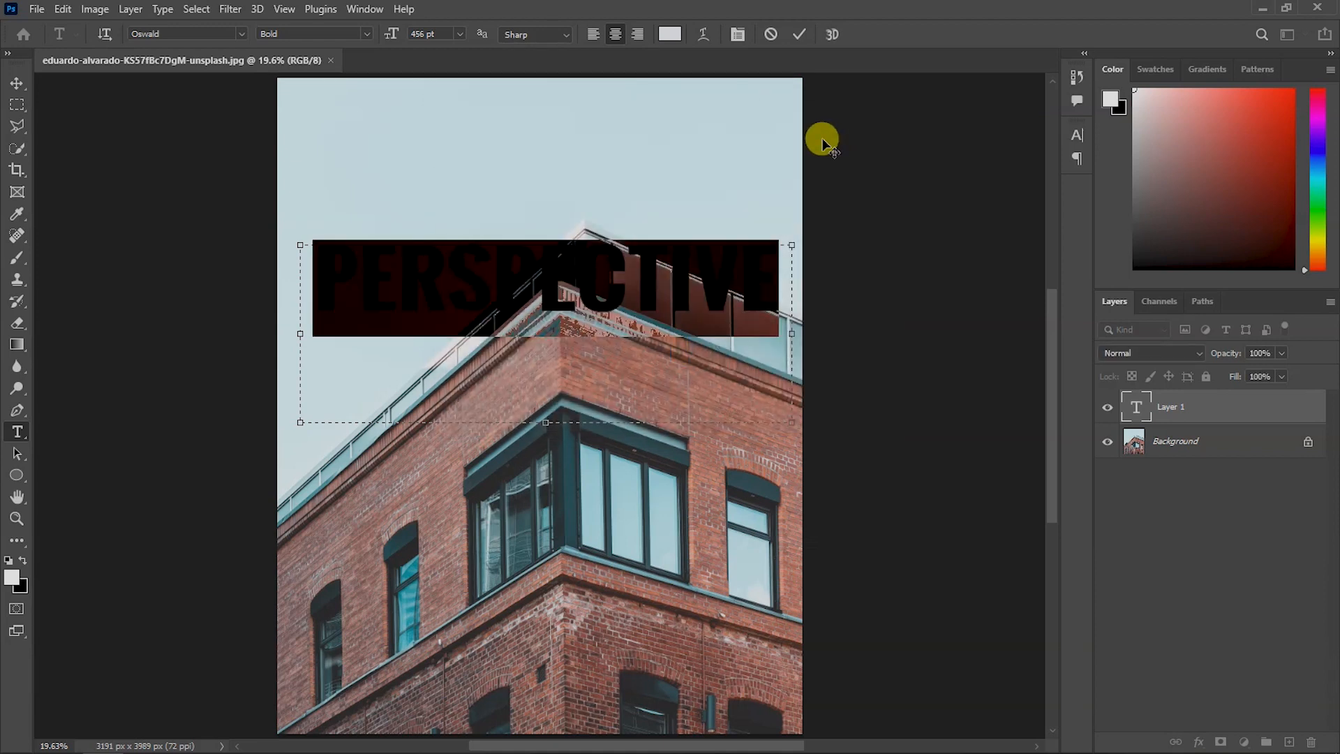
left_click(794, 33)
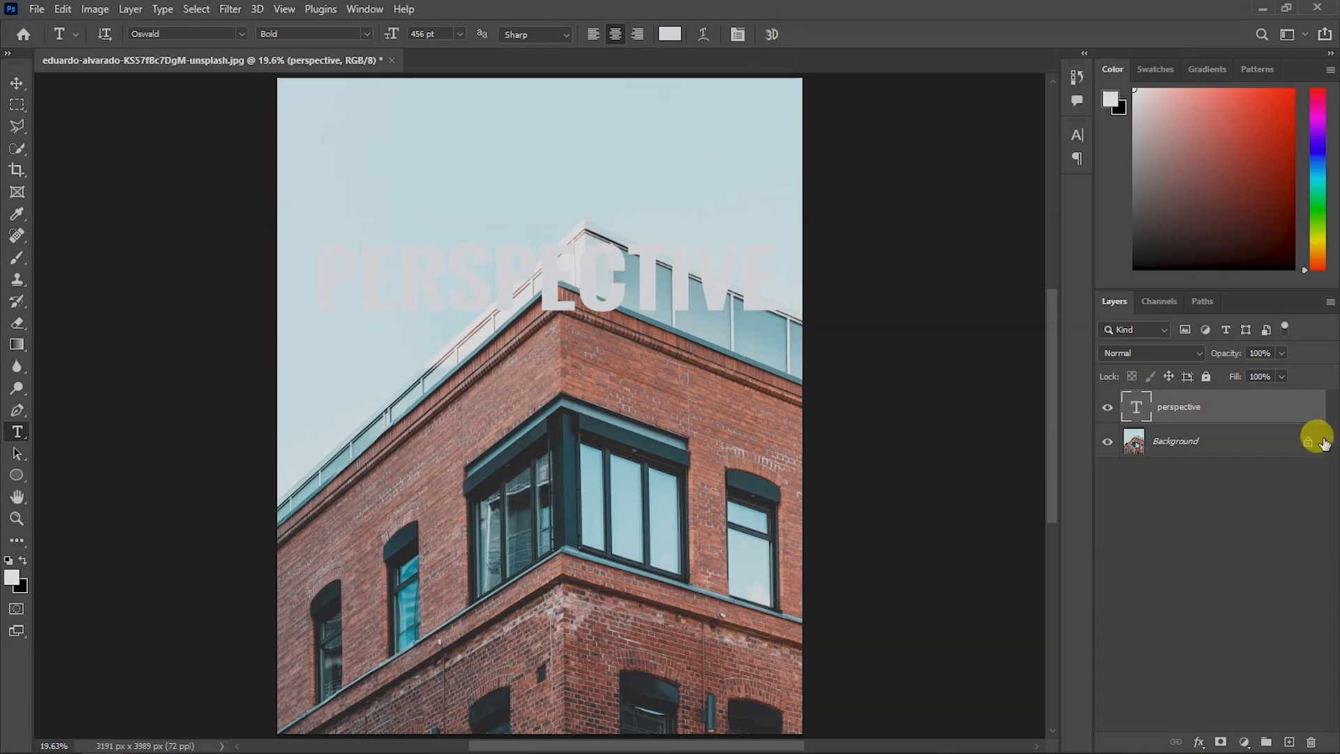
Step: Load the perspective text layer's outline as a selection, copy its contents, and deselect
left_click(1135, 406, "ctrl")
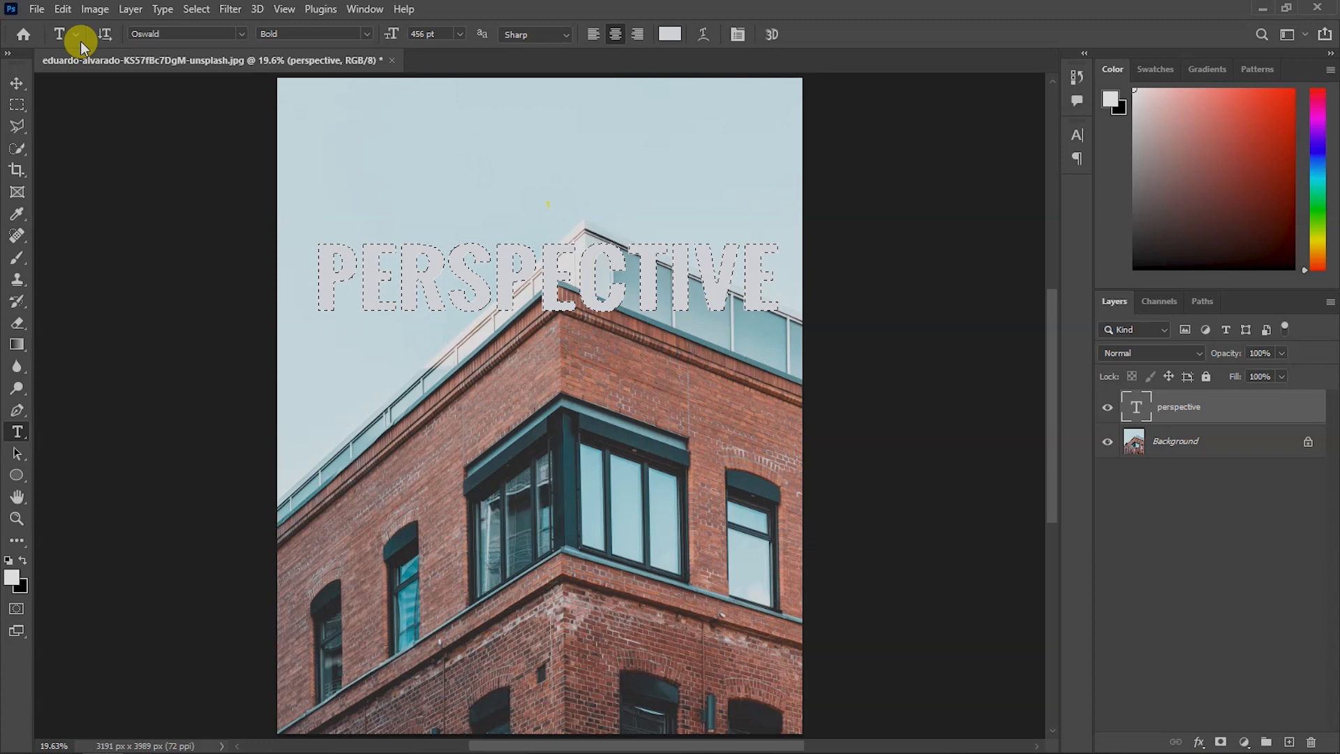
left_click(65, 9)
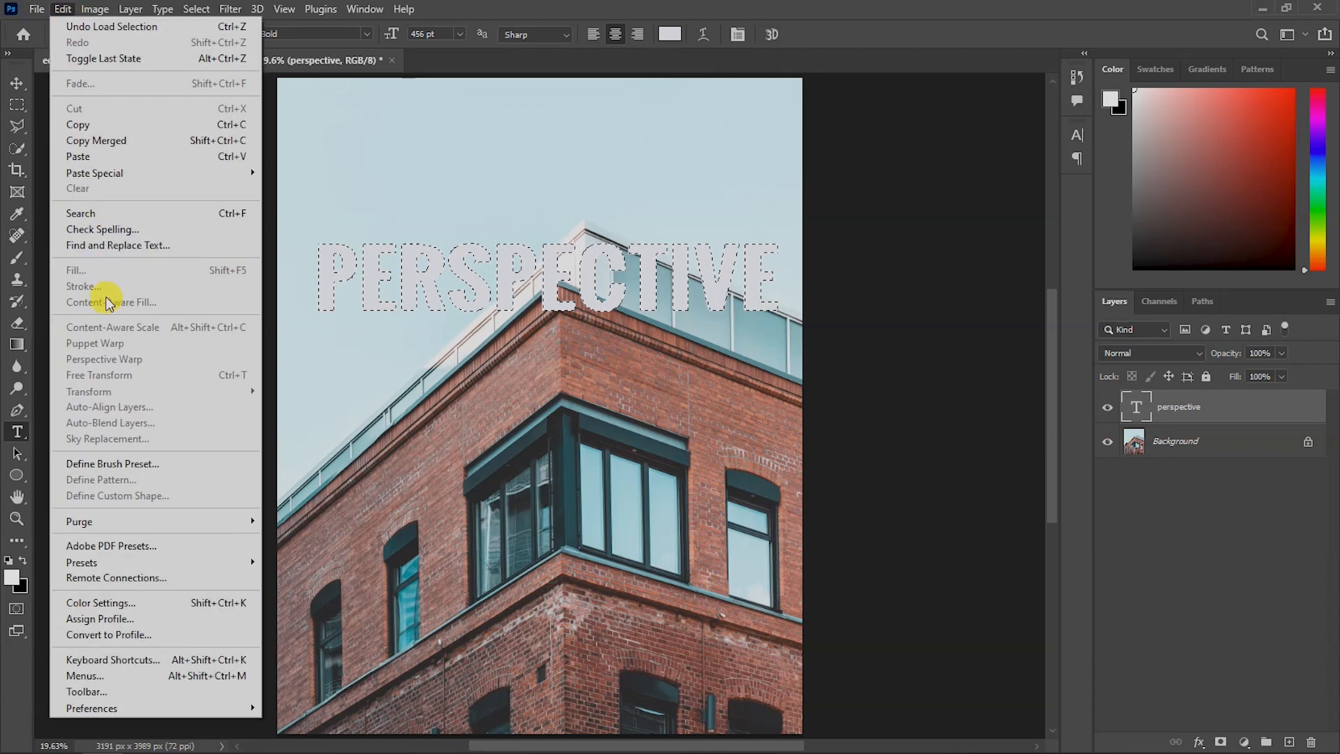
left_click(105, 125)
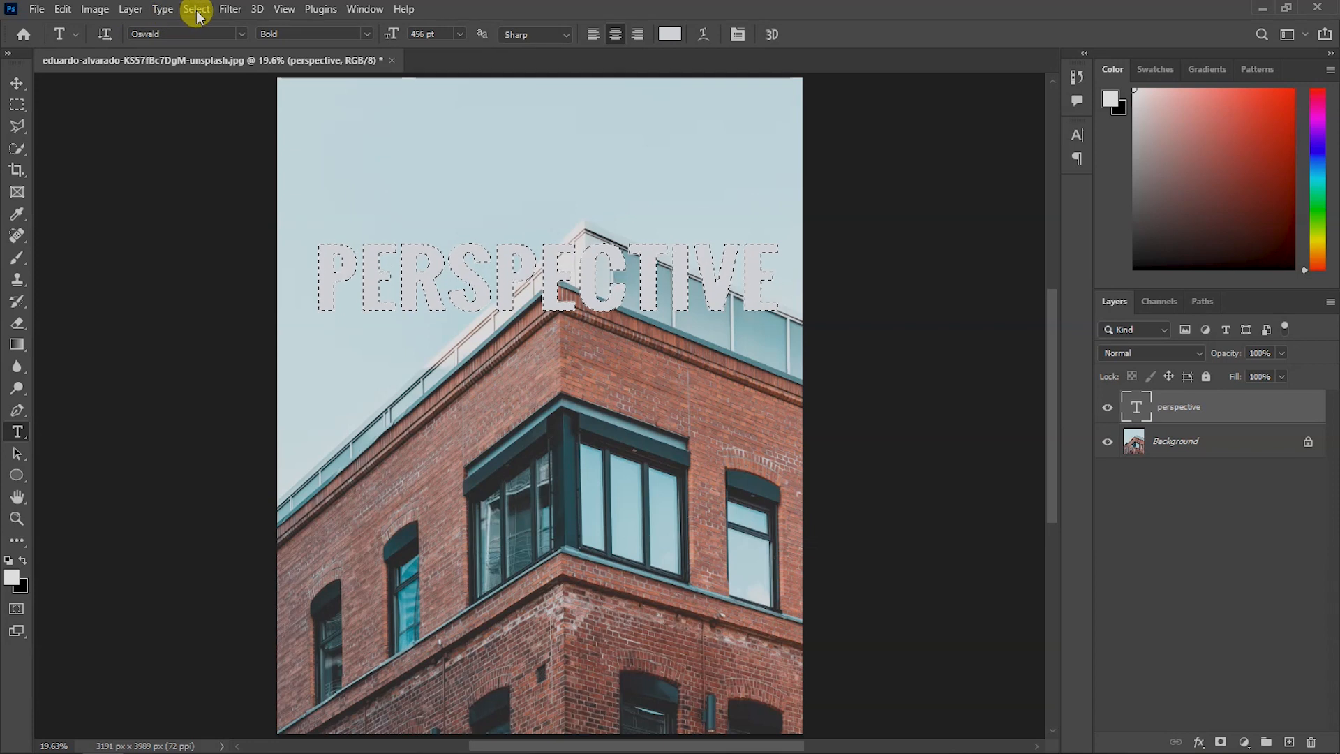
left_click(196, 10)
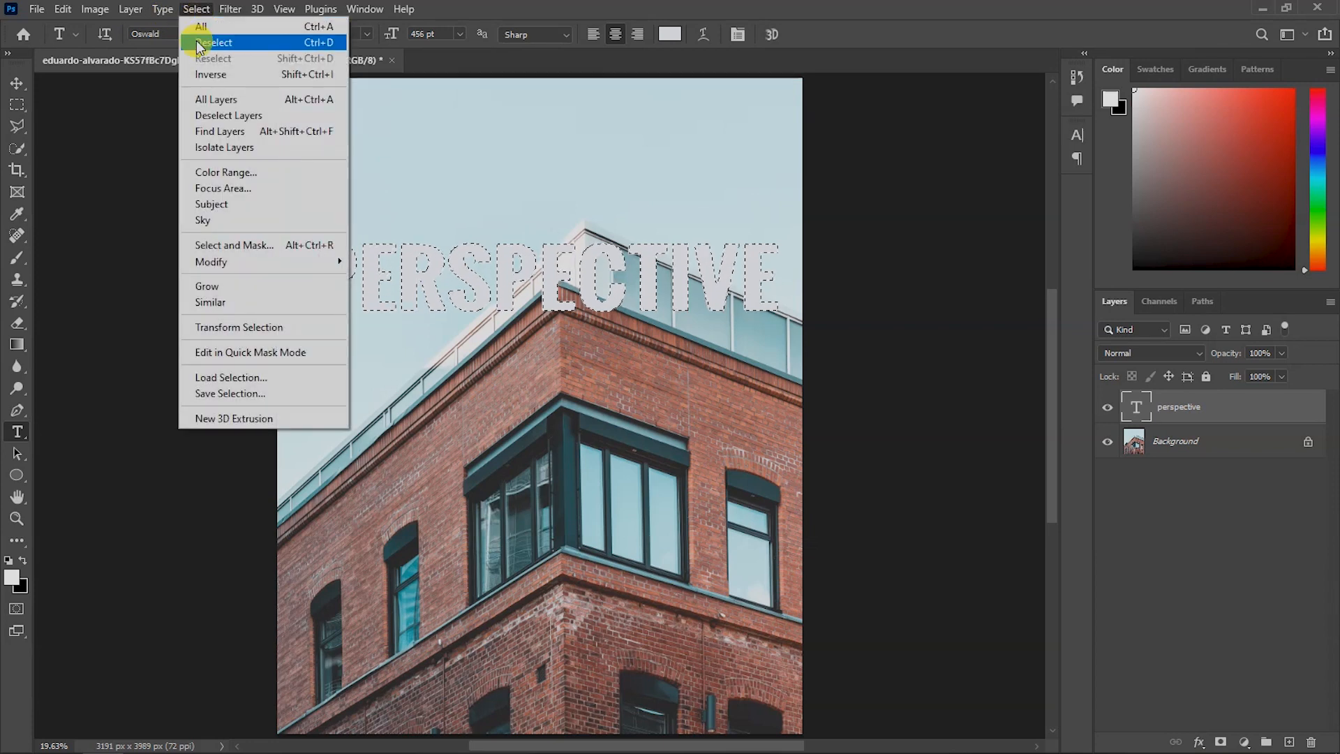
left_click(198, 43)
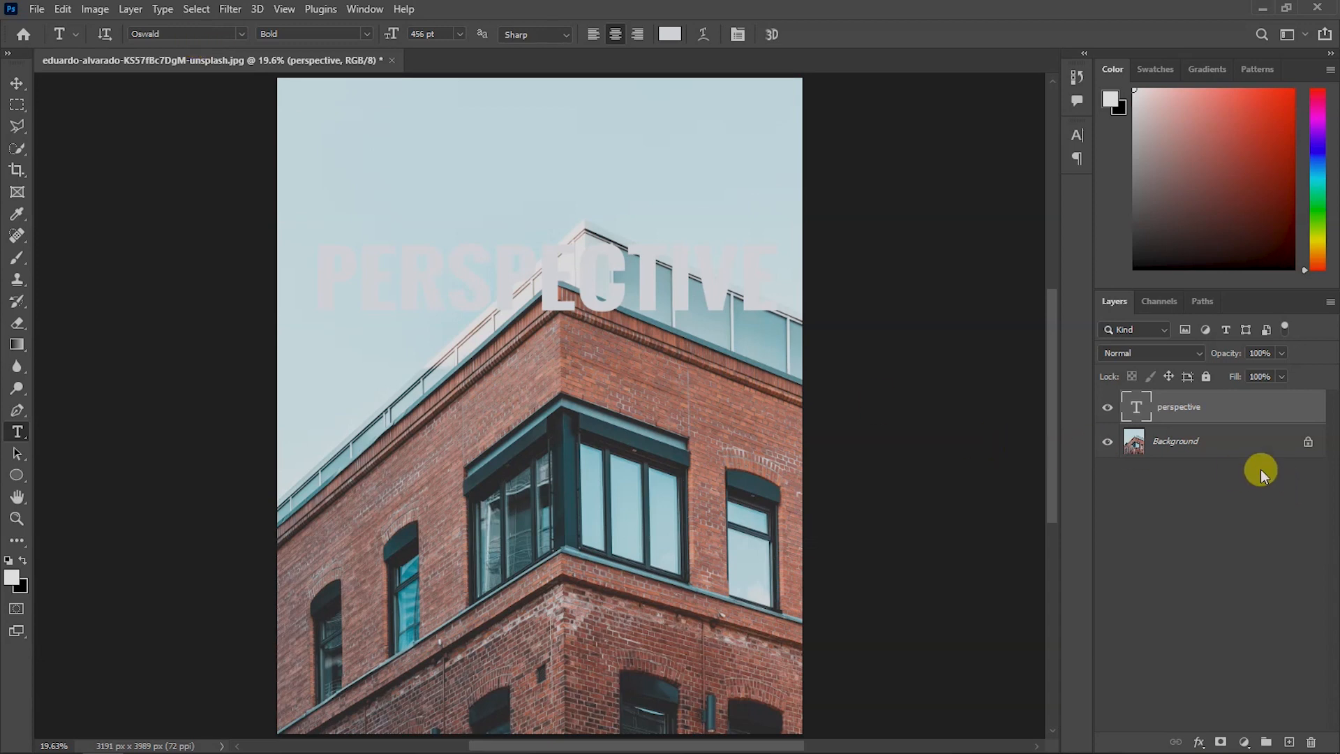
Step: Hide the perspective text layer and open the Vanishing Point filter on a new empty layer
left_click(1107, 407)
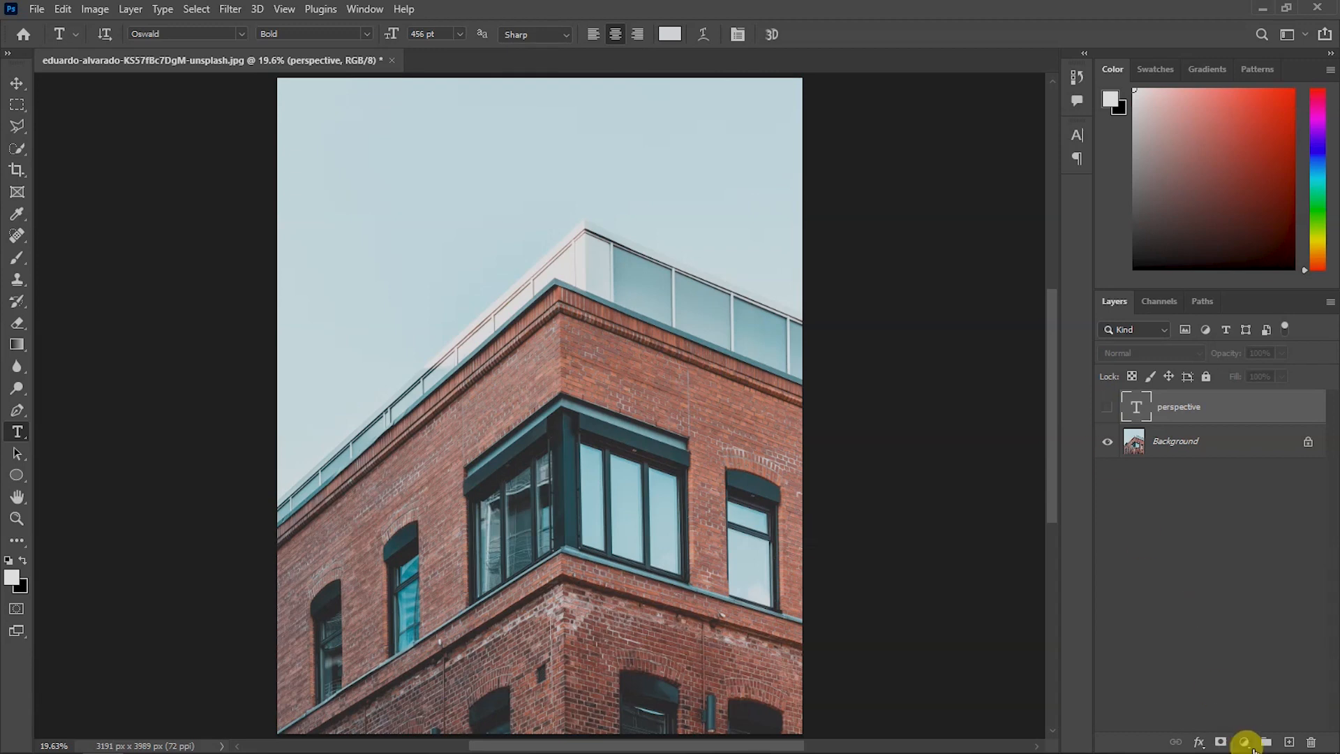
left_click(1289, 742)
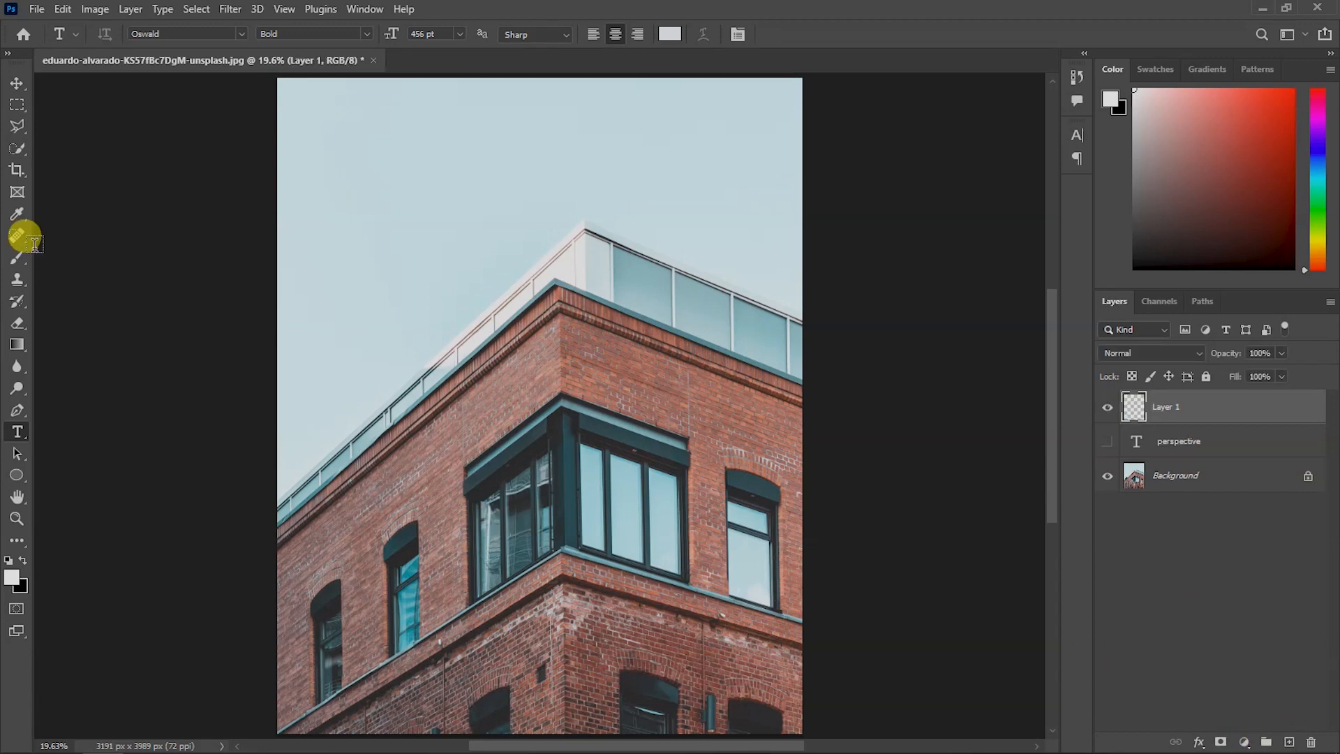
left_click(227, 9)
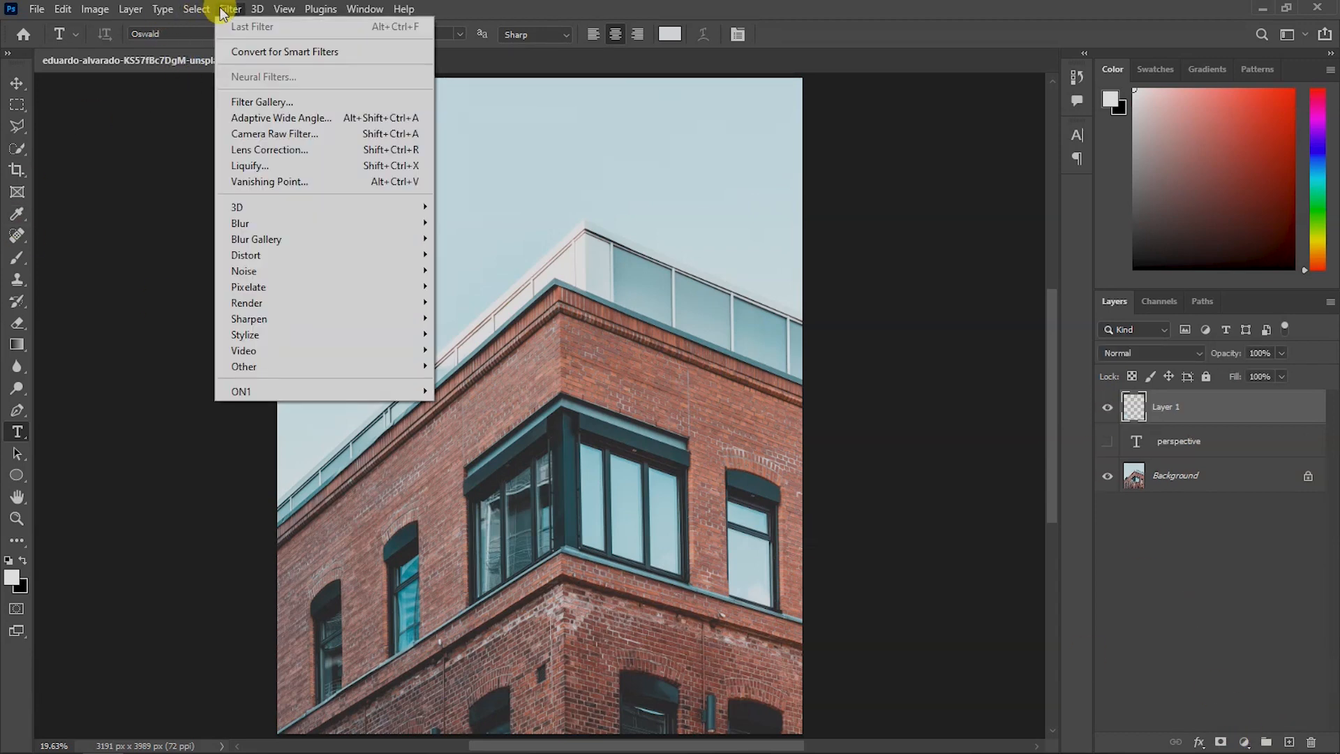
left_click(276, 179)
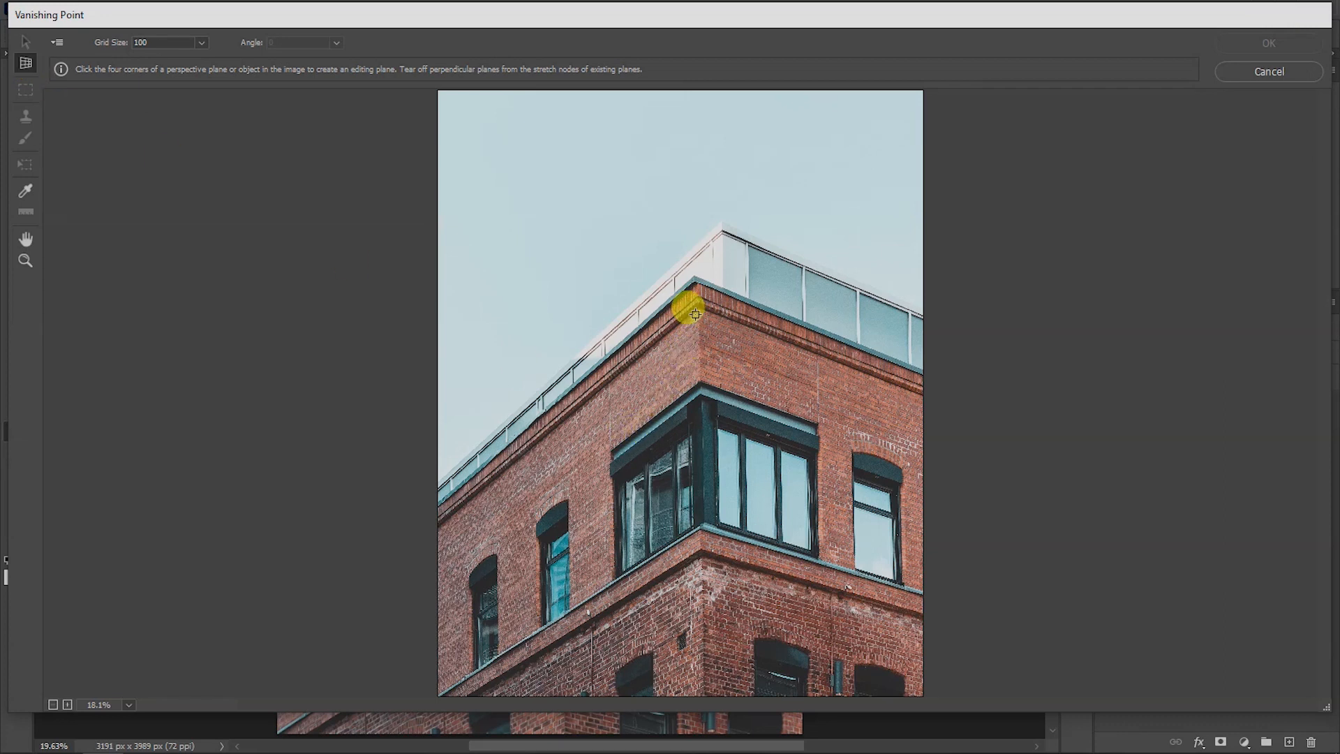
Step: Create a four-corner perspective plane on the left brick wall, from the building corner to the photo's edge, just below the cornice
key("ctrl+plus")
key("ctrl+plus")
key("ctrl+plus")
key("ctrl+plus")
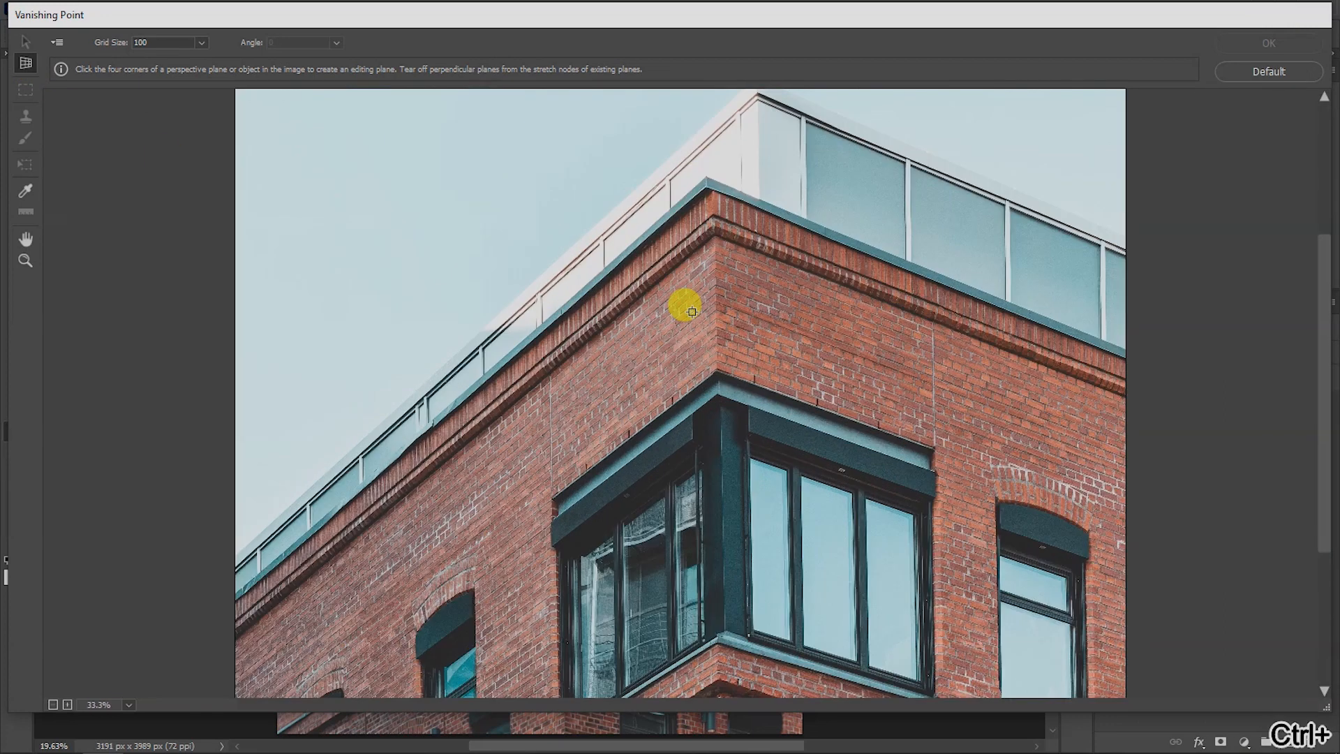
scroll(653, 278, "up", 3)
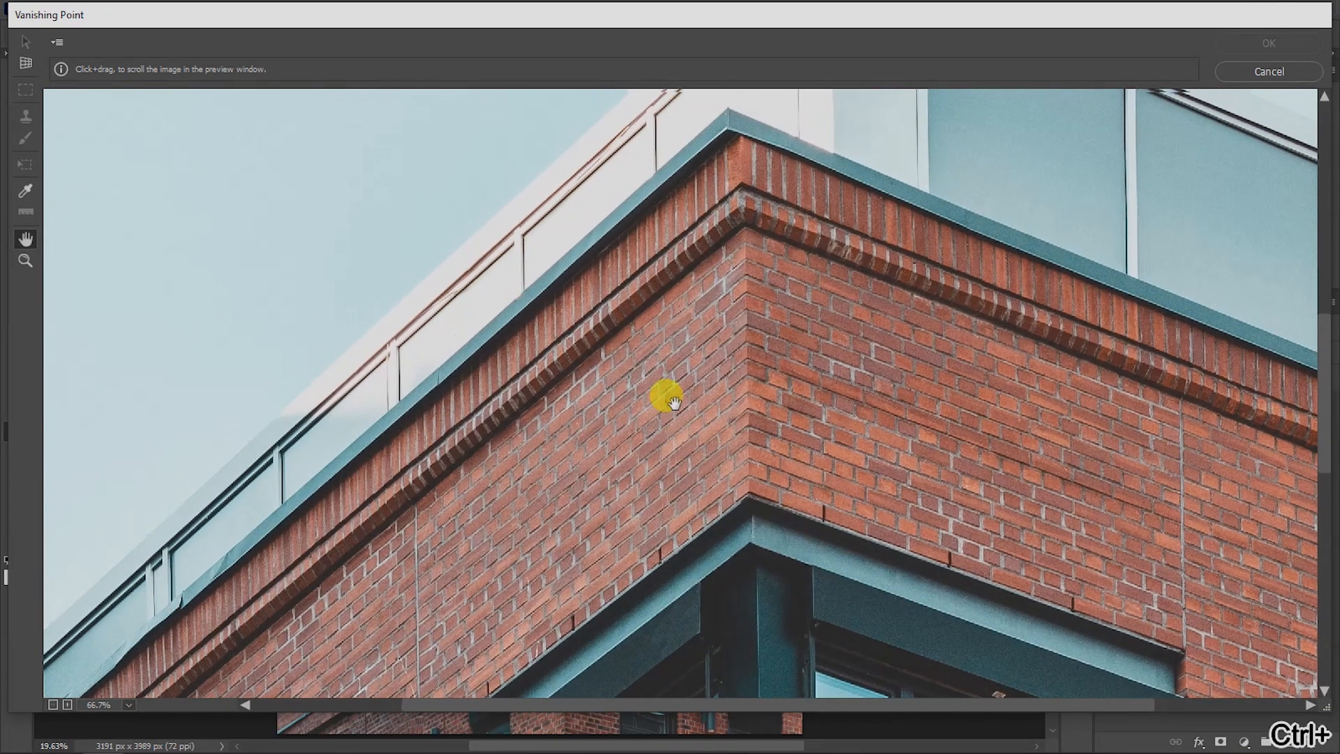
left_click(738, 231)
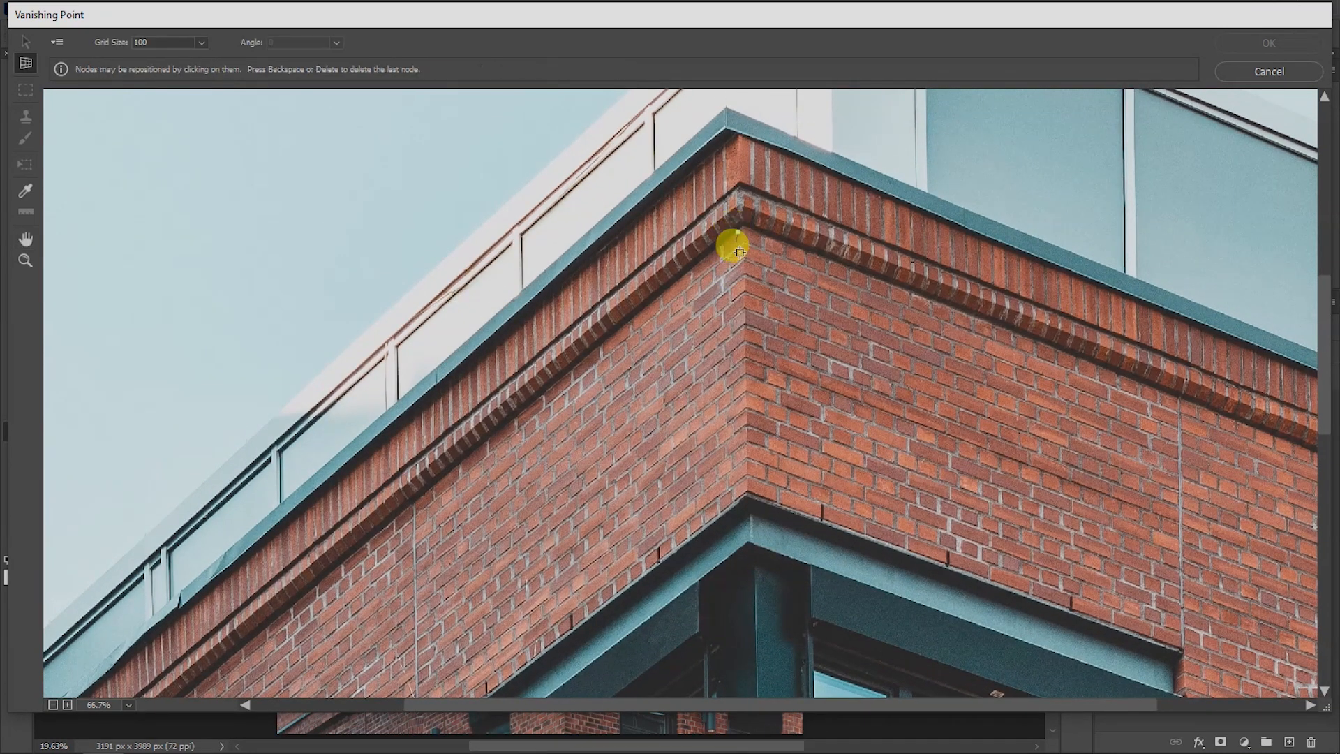
left_click(744, 490)
key("space")
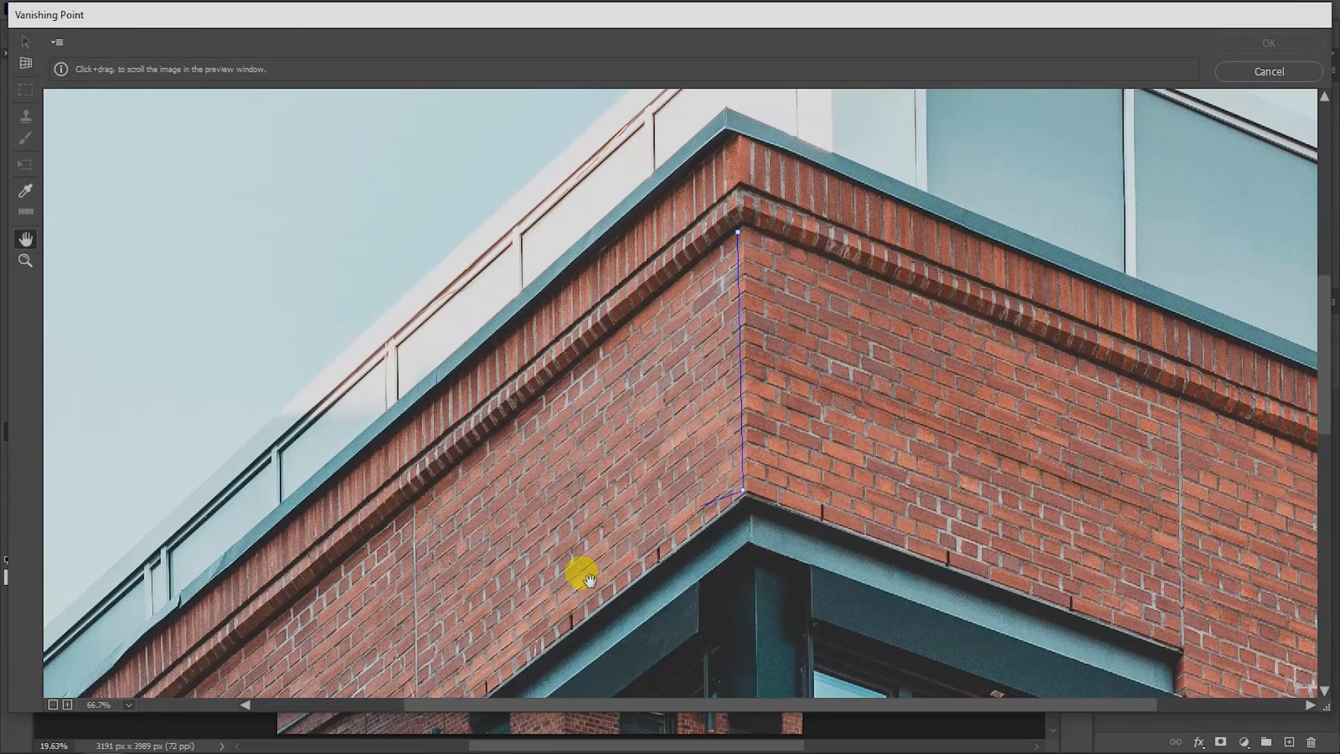
left_click_drag(586, 581, 845, 195)
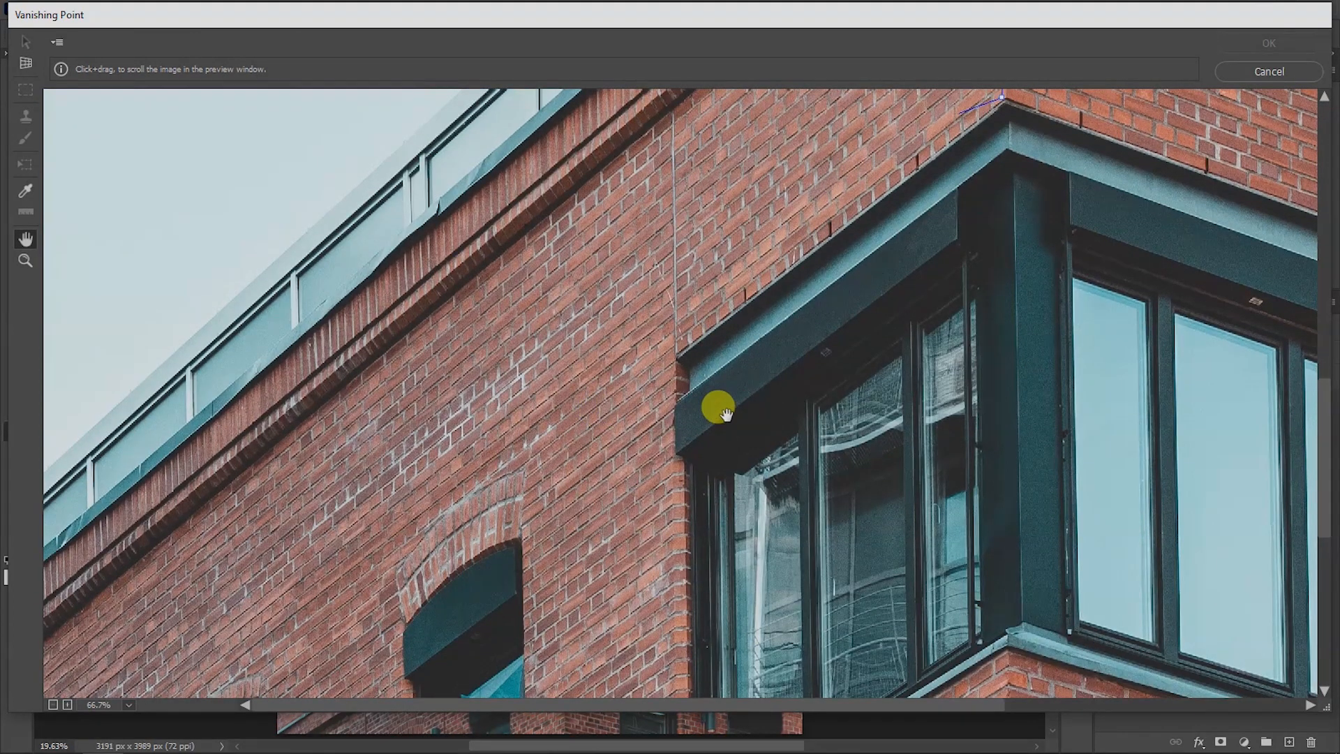
key("ctrl+minus")
key("ctrl+minus")
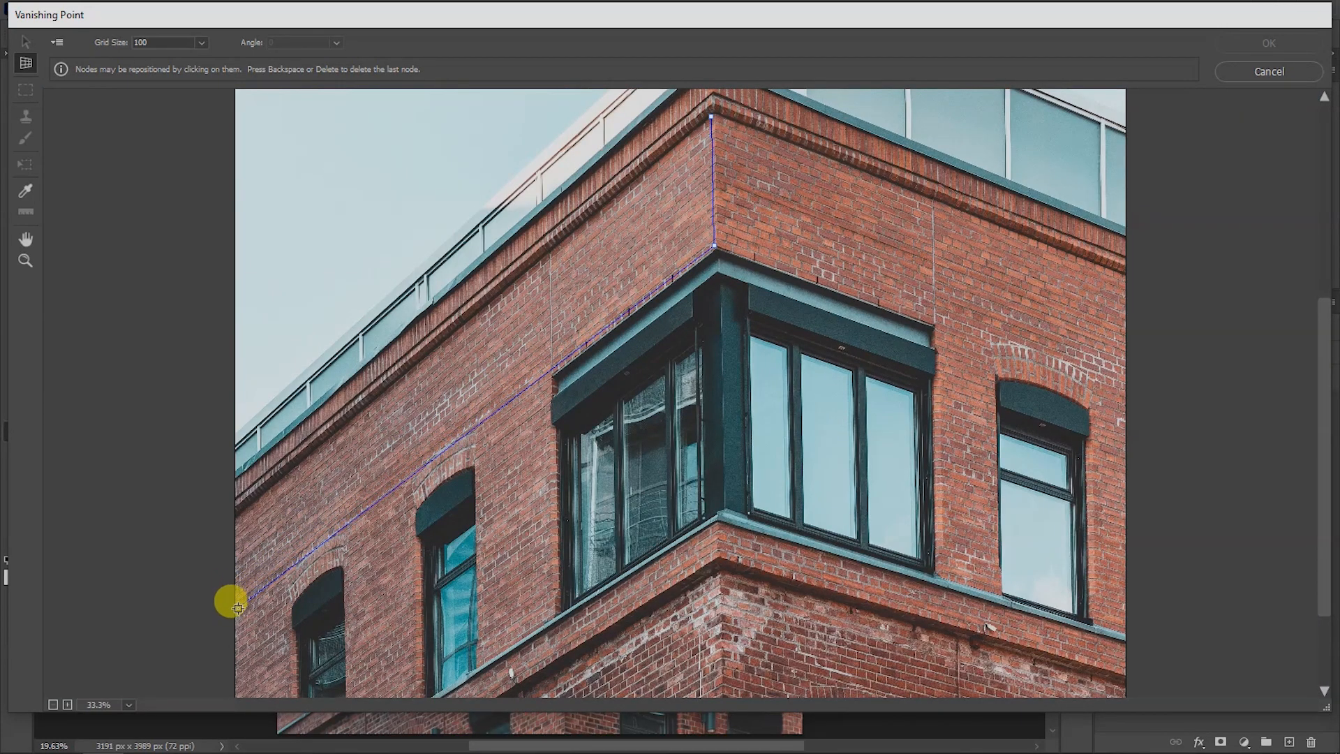
left_click(238, 611)
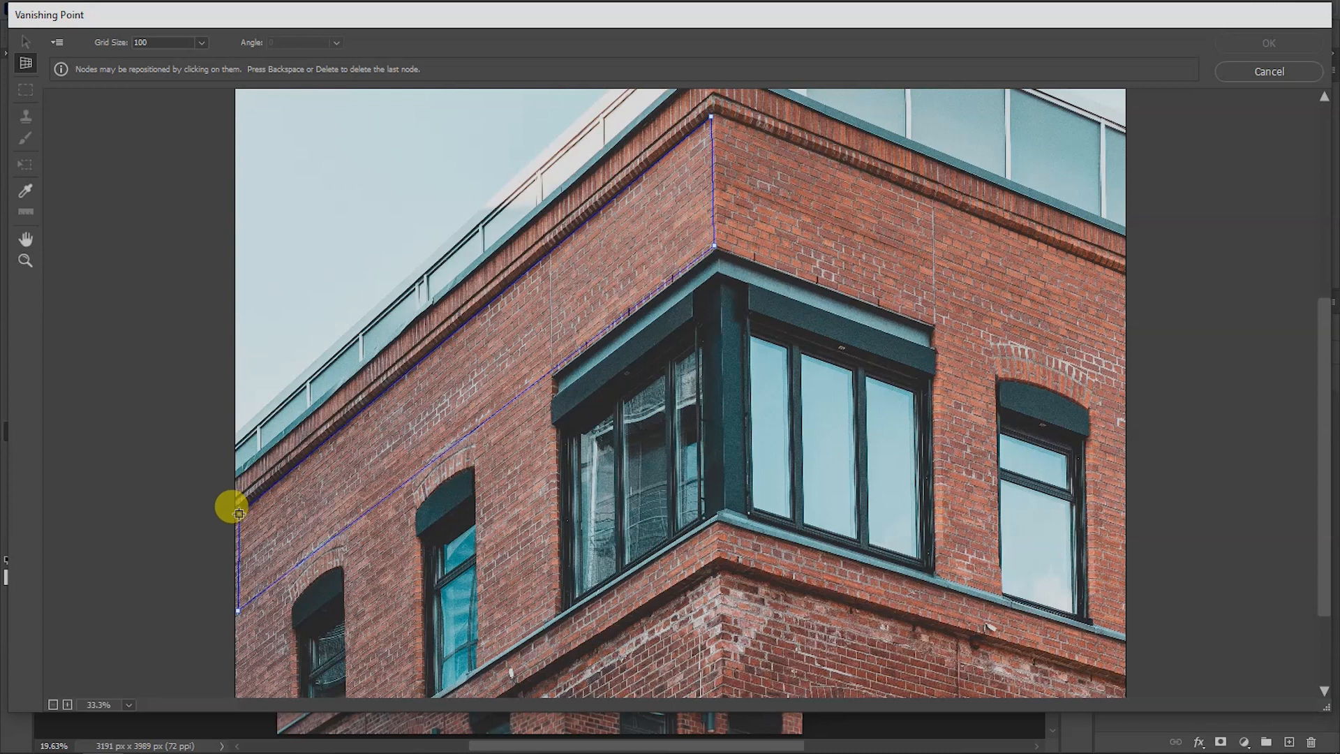
left_click(239, 514)
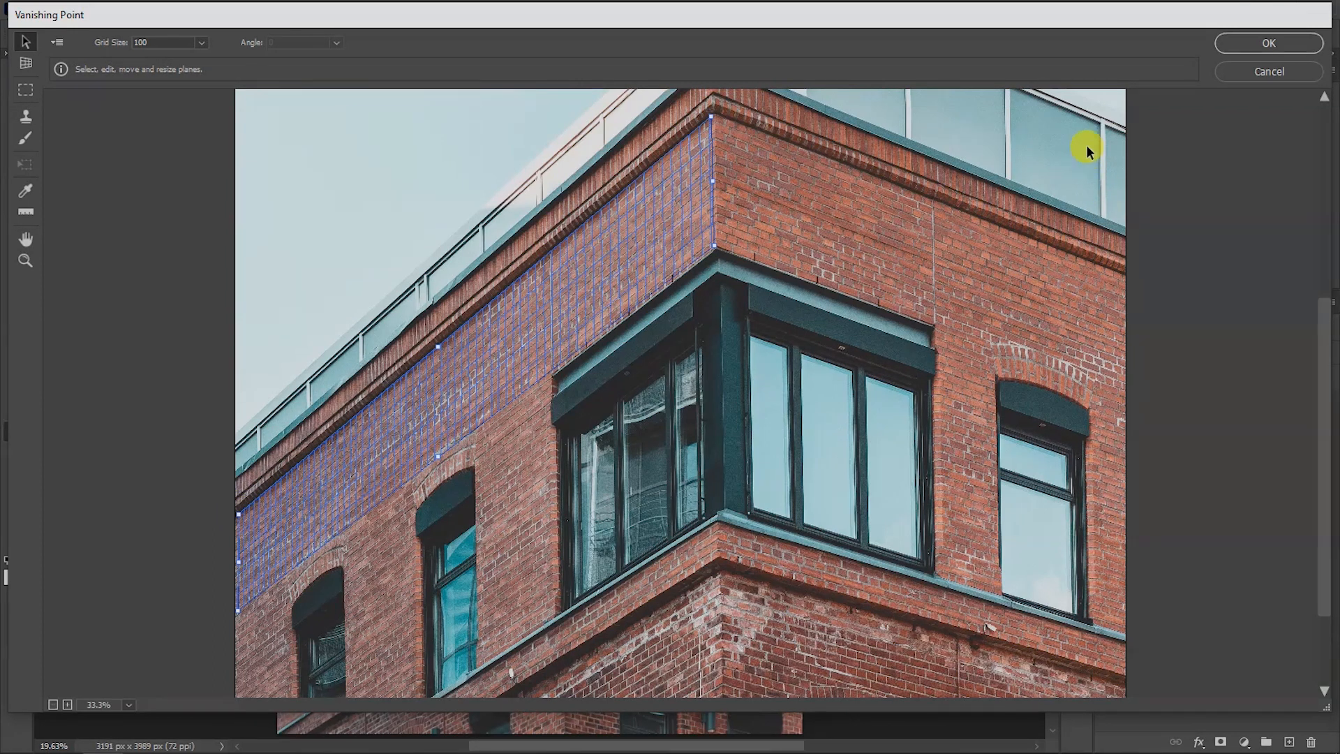
Step: Paste the copied PERSPECTIVE text into Vanishing Point and move it onto the left wall's plane
key("alt")
key("ctrl+0")
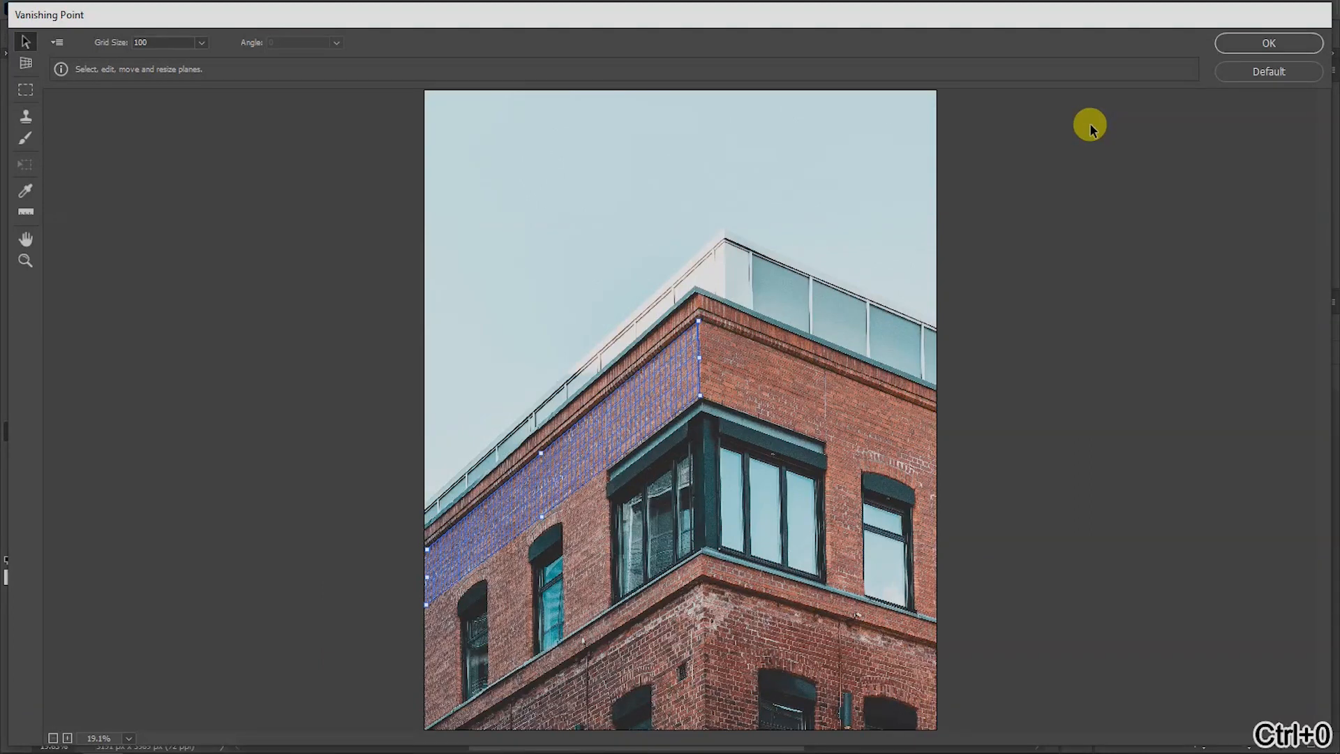
key("ctrl+v")
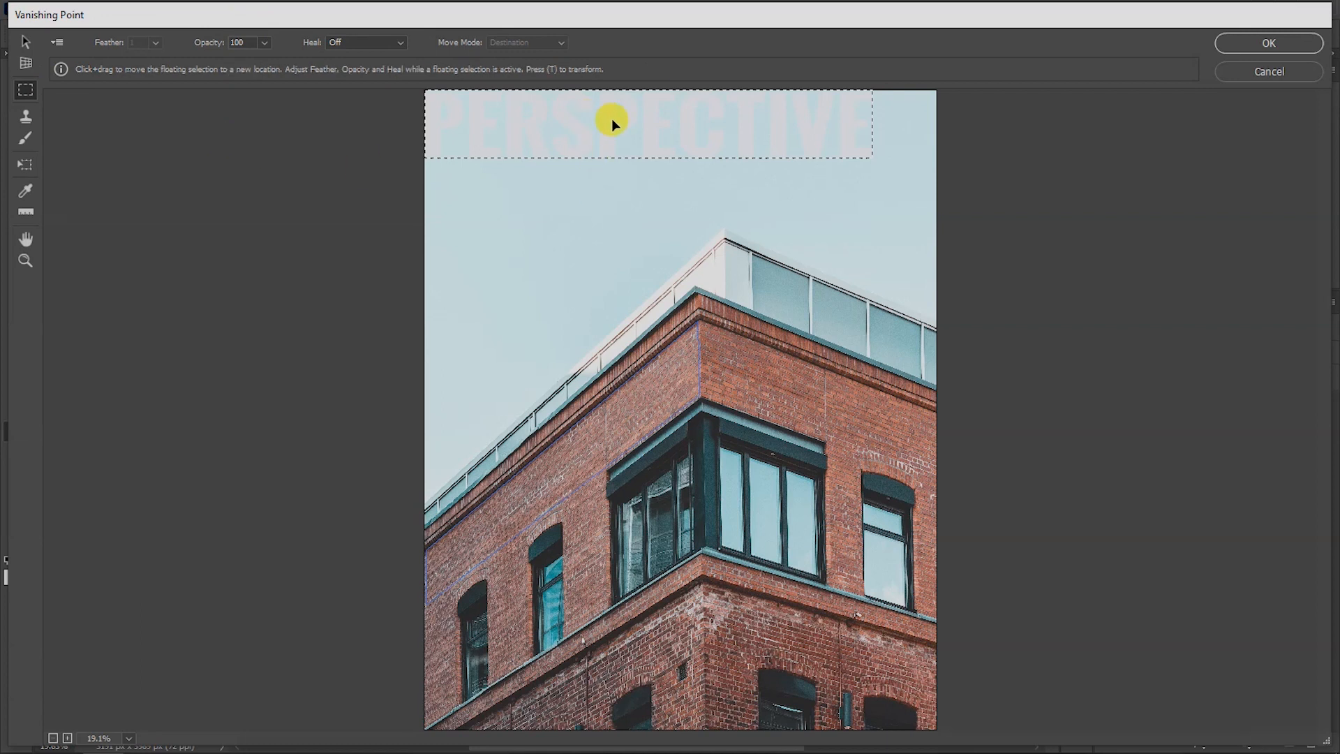
left_click_drag(609, 123, 568, 451)
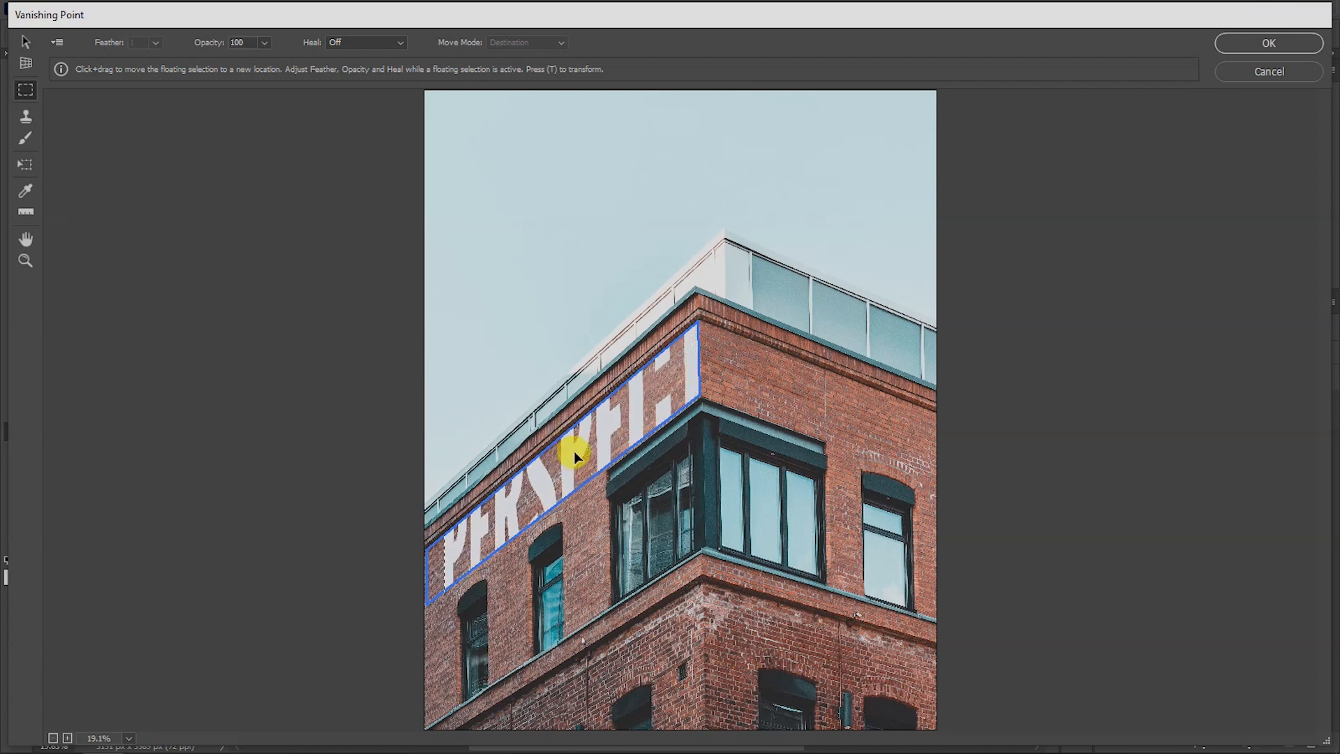
Step: Use the Transform tool to scale and reposition the floating text so it fits the plane's height and ends at the building corner
left_click(24, 171)
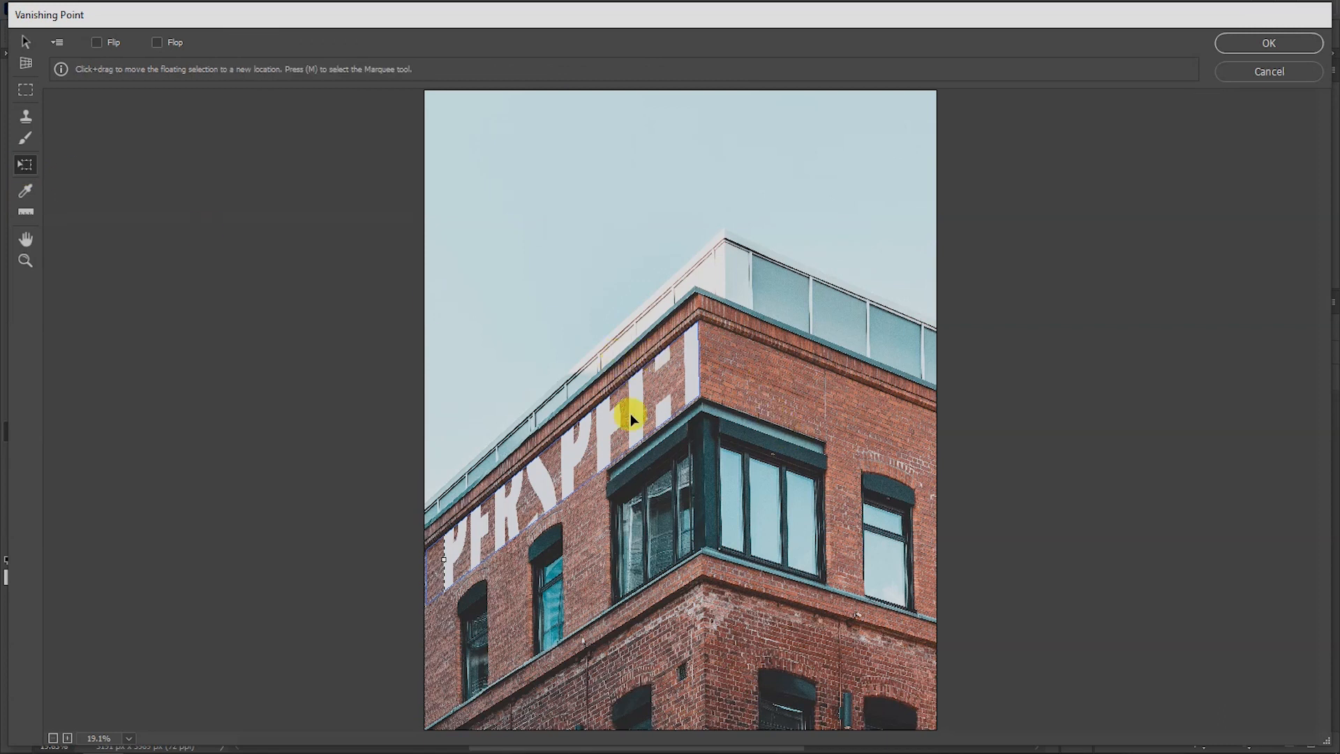
left_click_drag(635, 400, 626, 431)
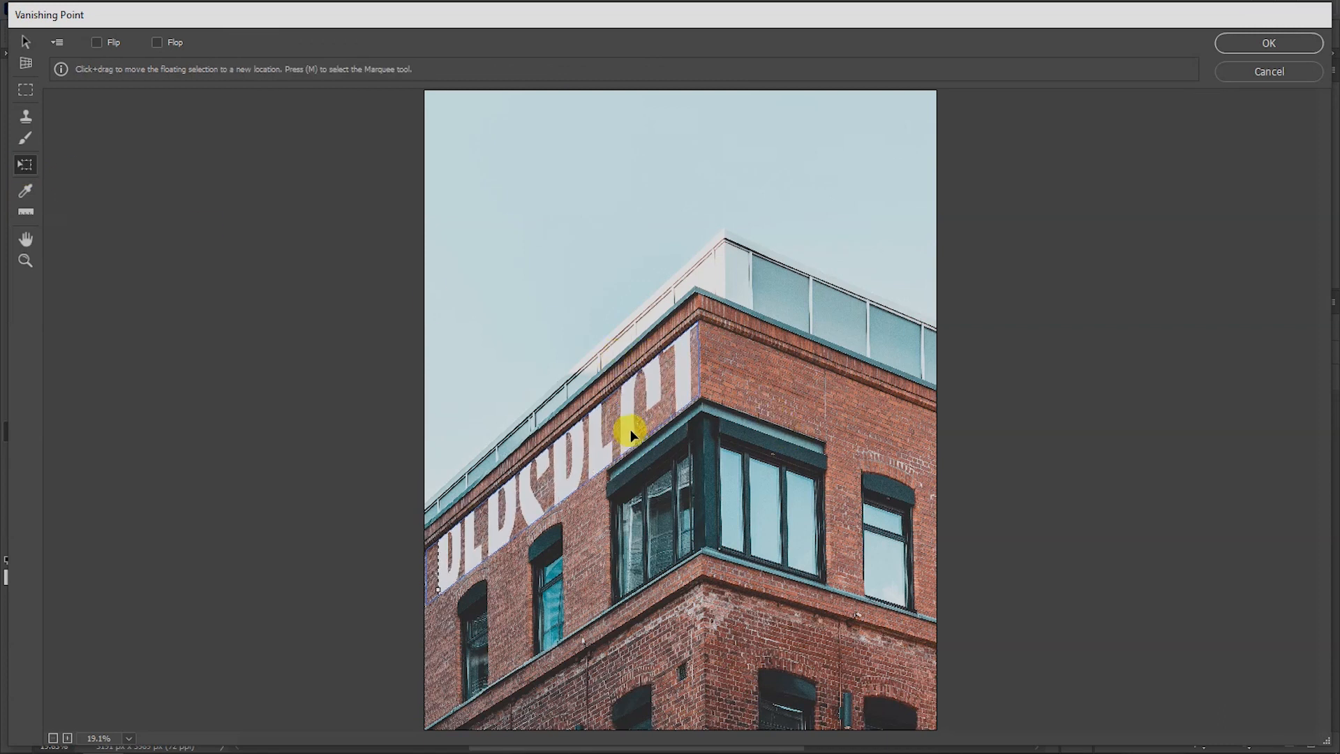
key("ctrl+plus")
key("ctrl+plus")
key("ctrl+plus")
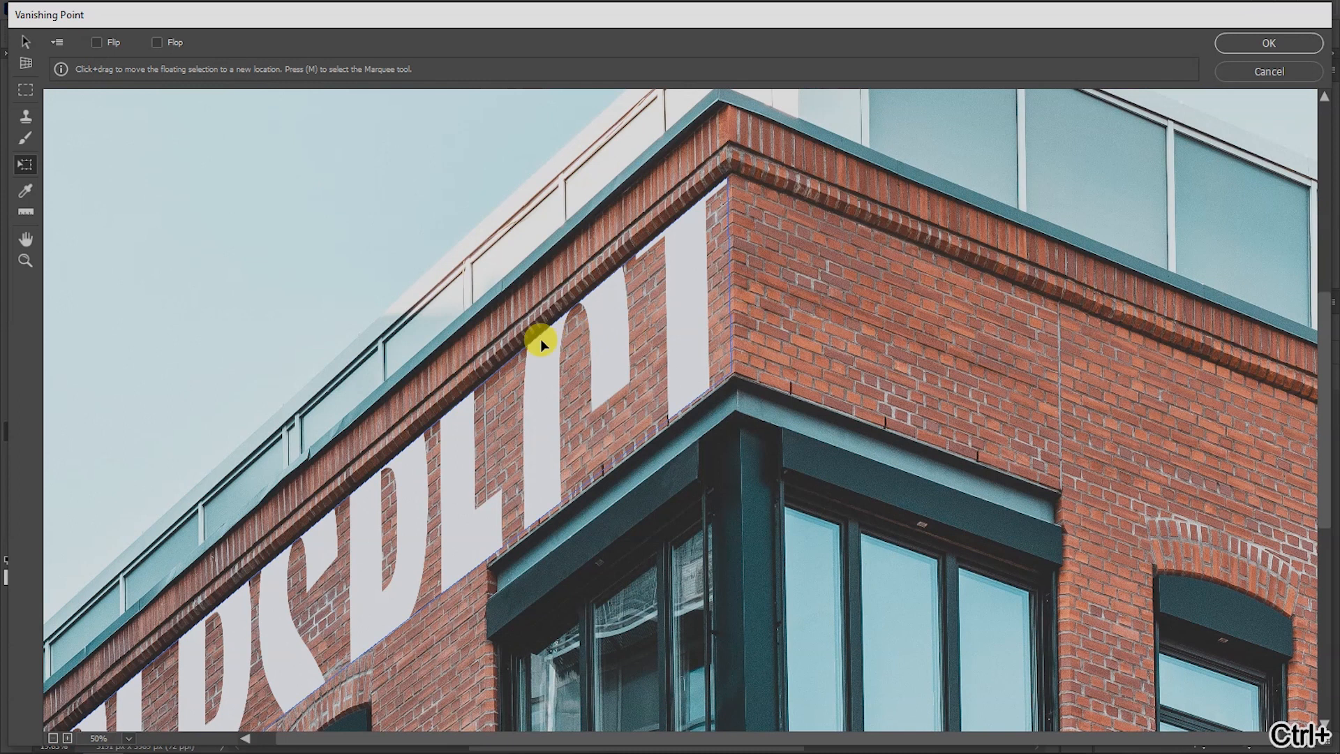
left_click_drag(543, 365, 373, 512)
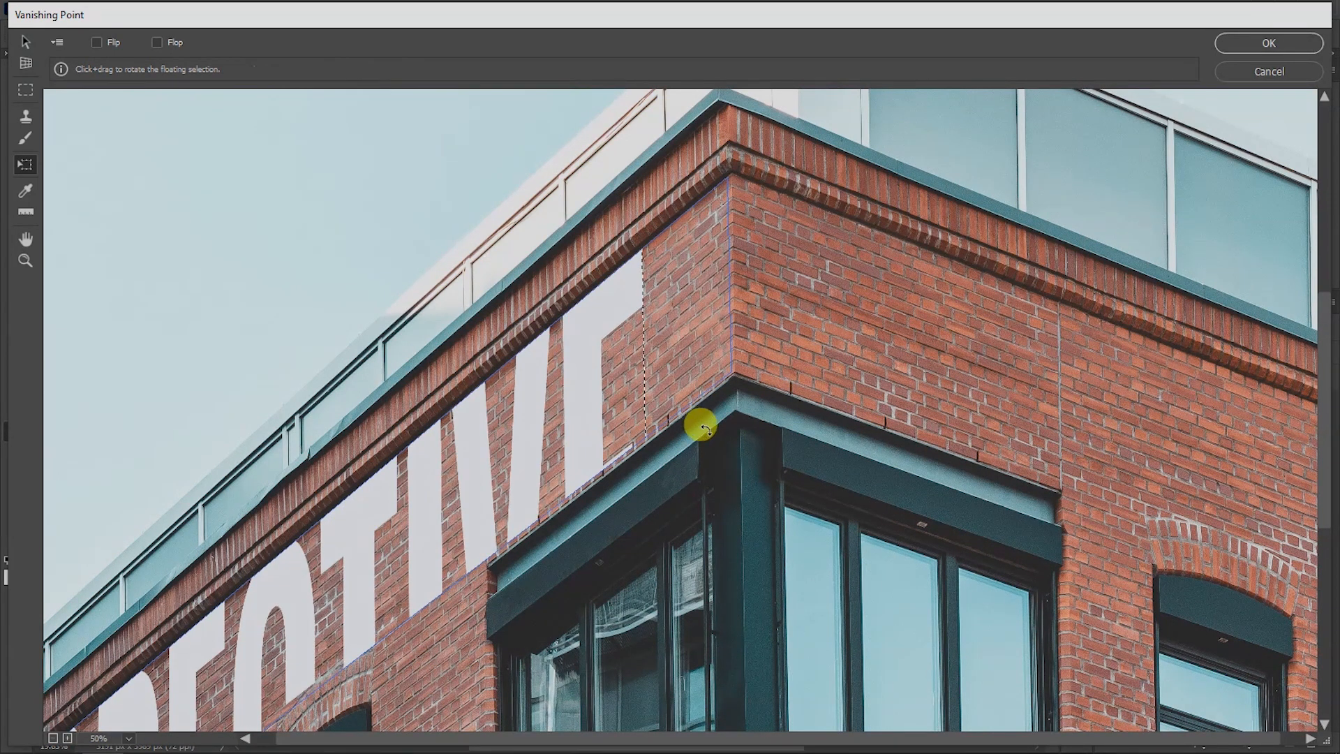
left_click_drag(595, 428, 334, 558)
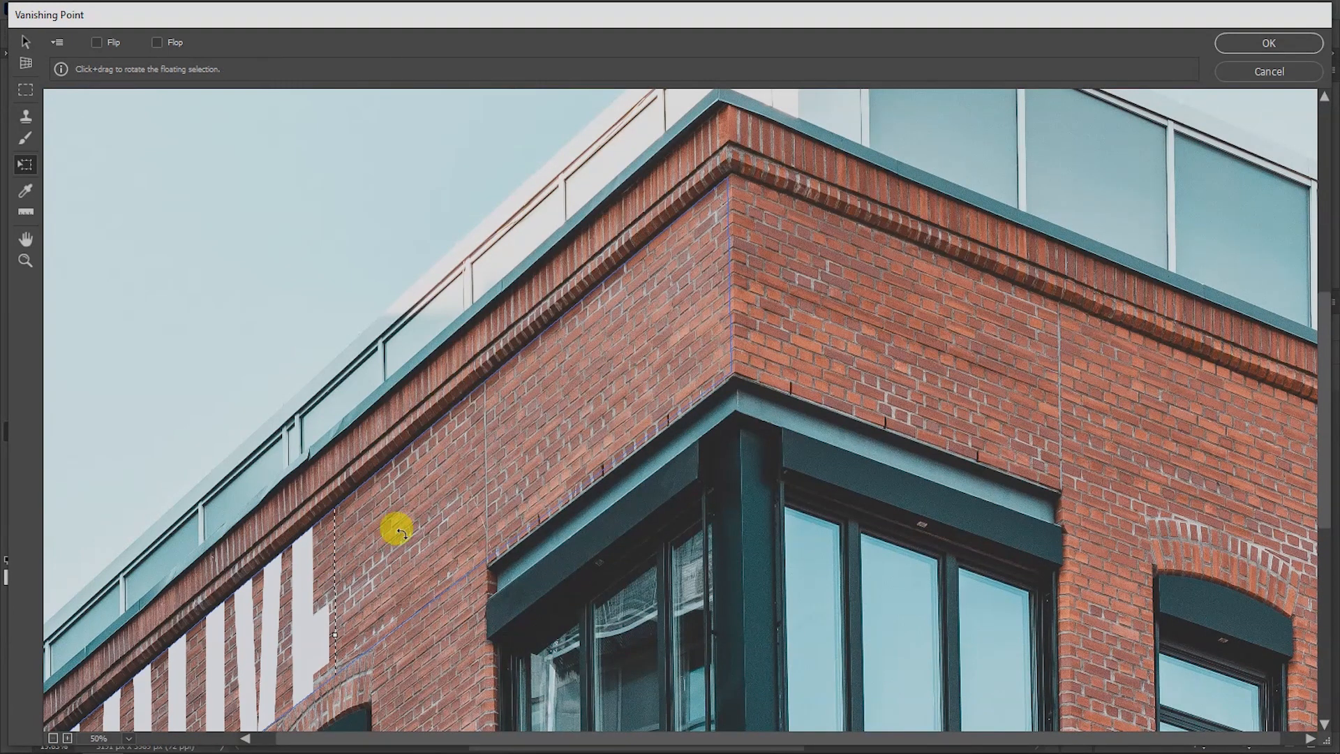
left_click_drag(302, 638, 601, 500)
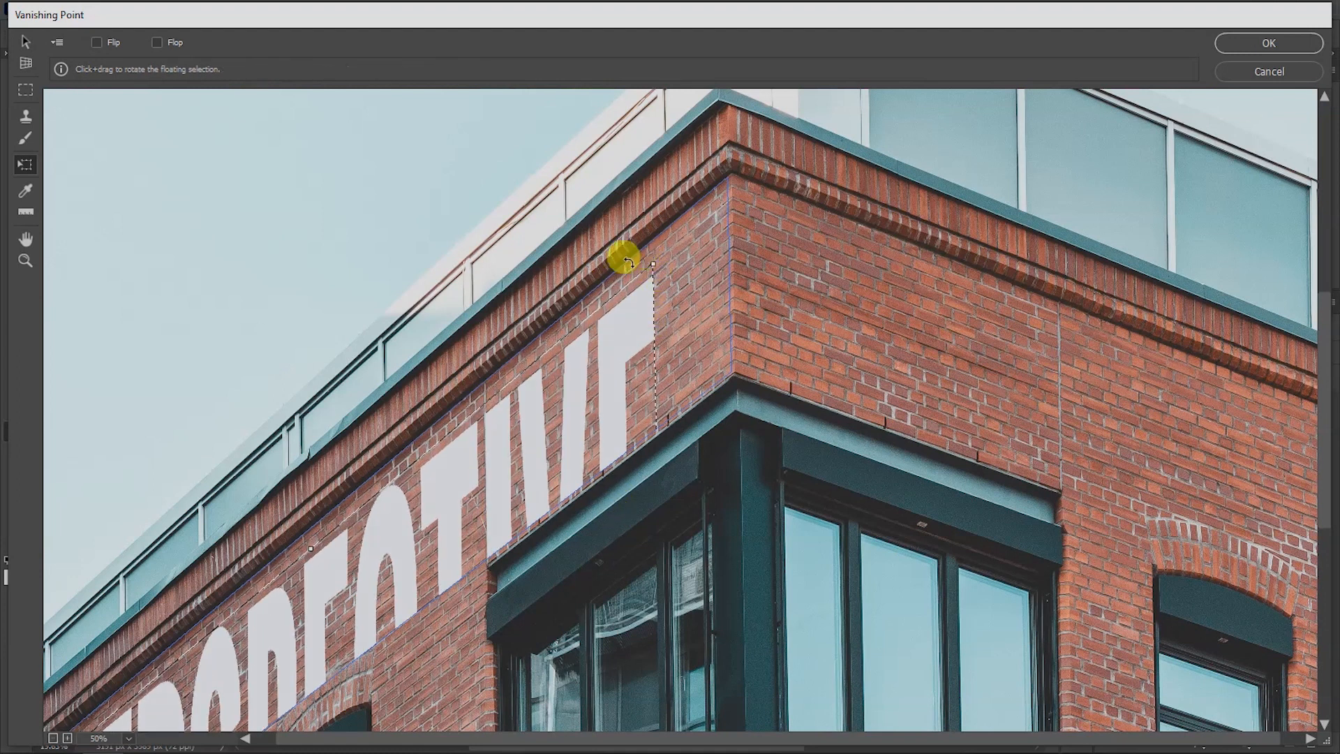
left_click_drag(309, 548, 362, 509)
left_click_drag(361, 555, 365, 510)
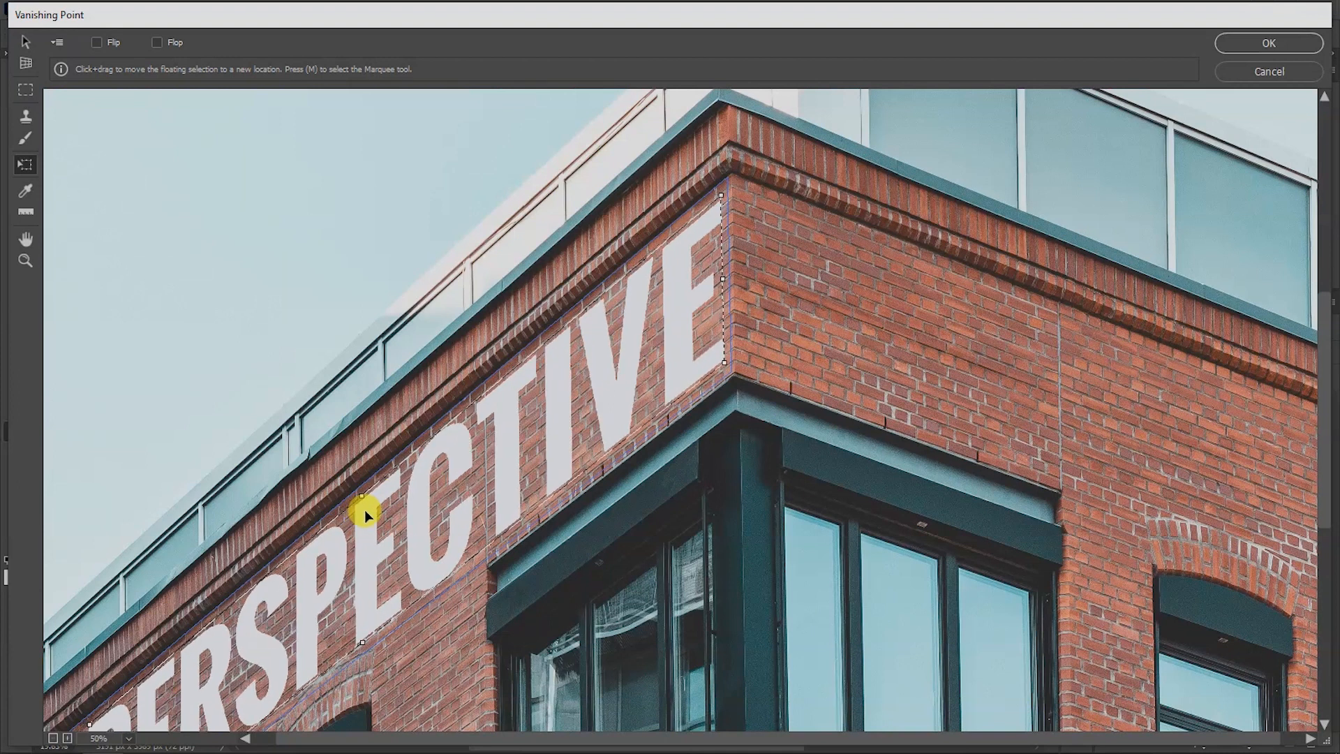
Step: Stretch the text's P end toward the photo's edge to span the left wall, and apply the Vanishing Point filter
key("h")
left_click_drag(383, 614, 608, 500)
key("t")
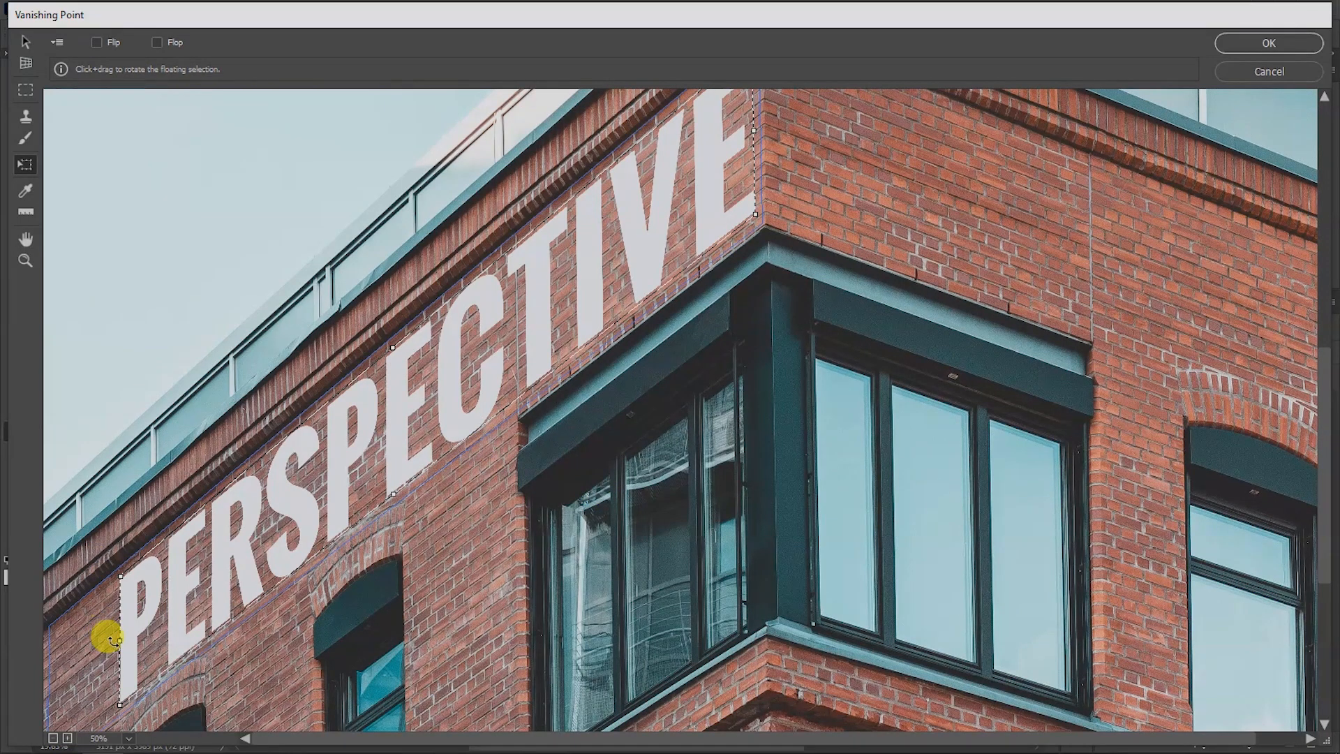
left_click_drag(117, 638, 59, 687)
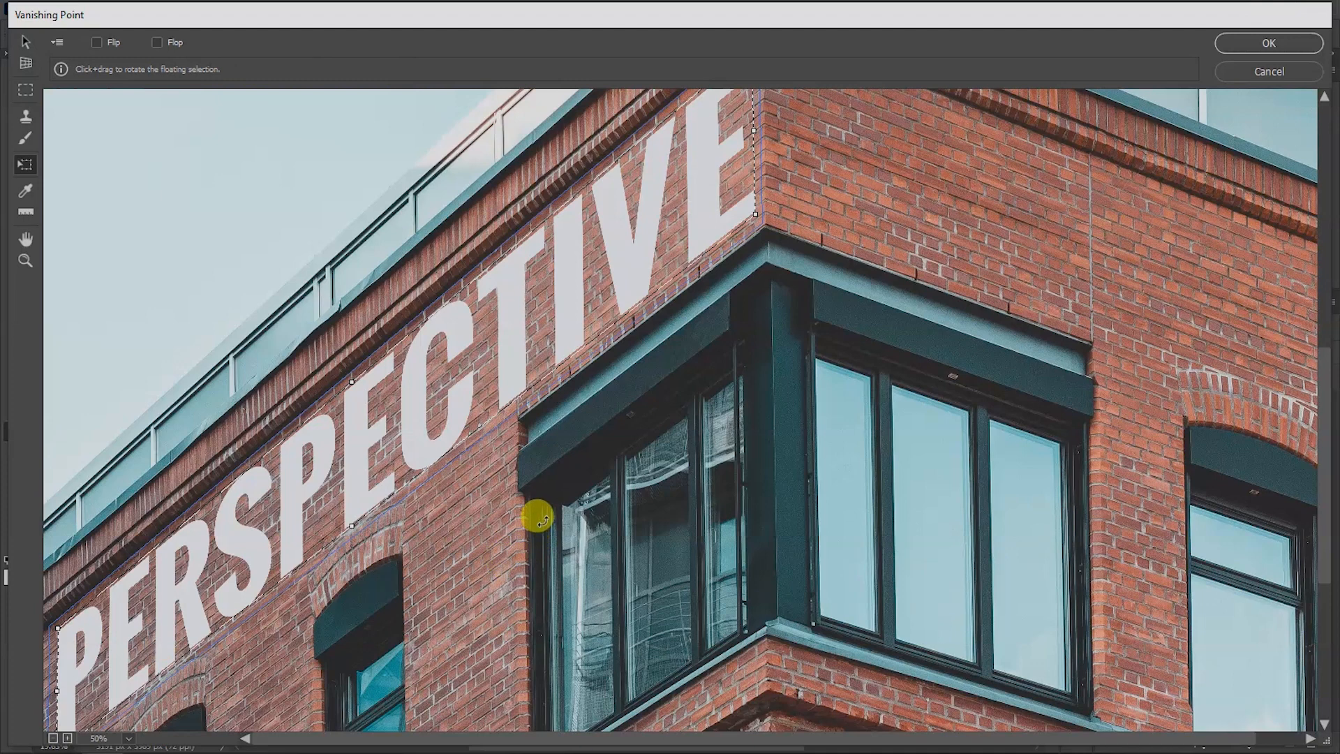
key("Return")
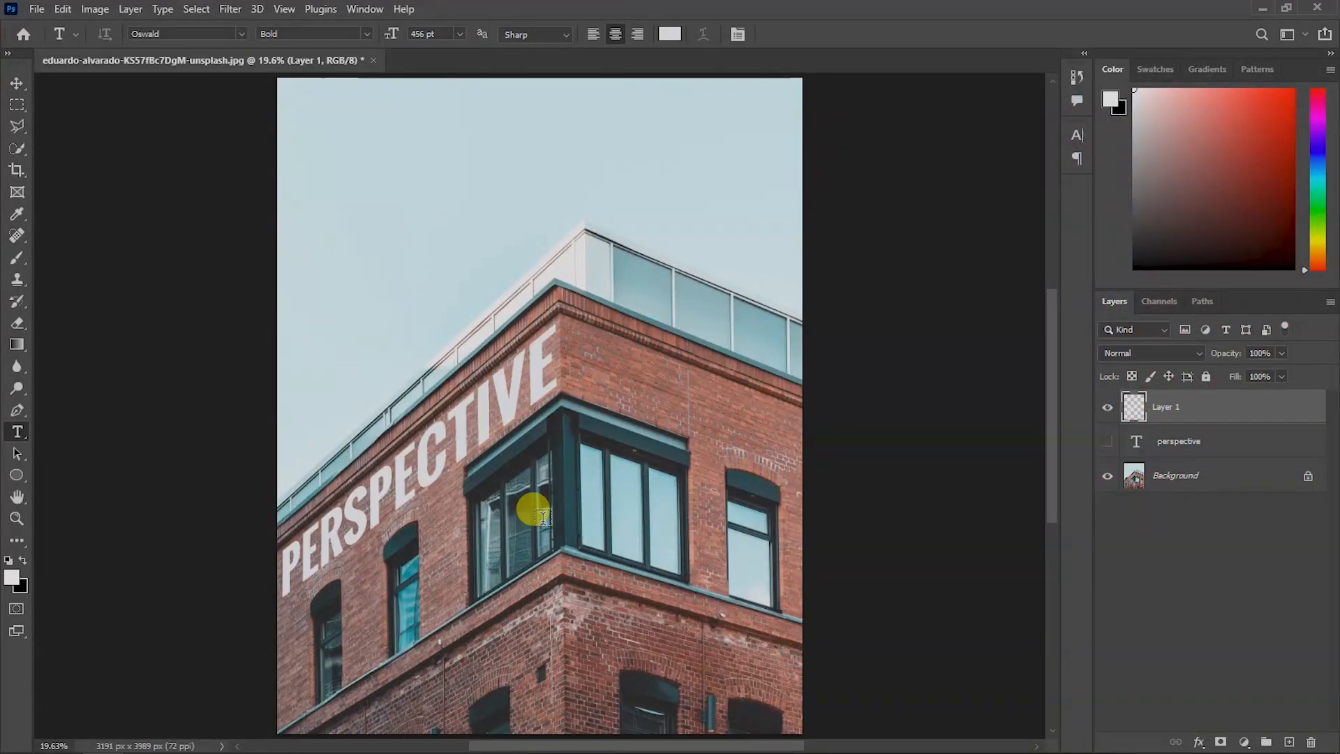
key("ctrl+plus")
key("ctrl+plus")
key("ctrl+plus")
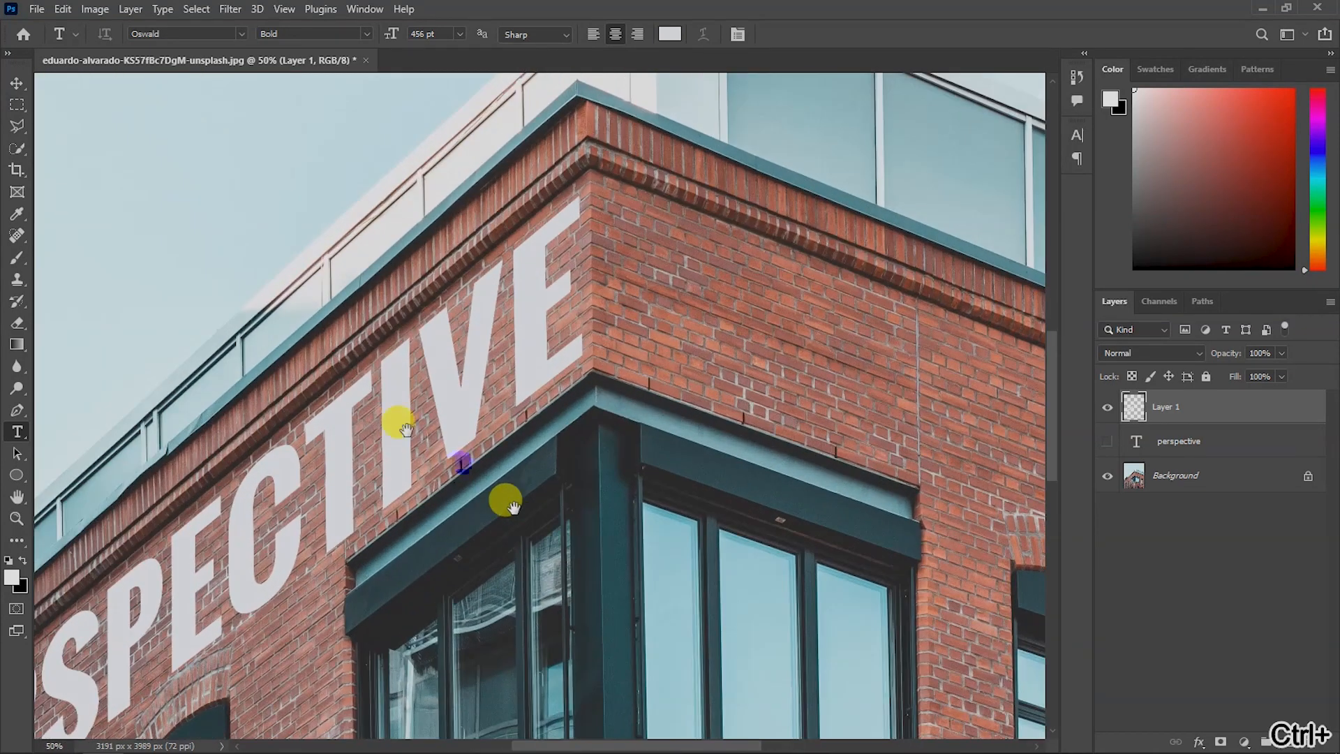
left_click_drag(406, 429, 608, 294)
left_click_drag(478, 443, 501, 418)
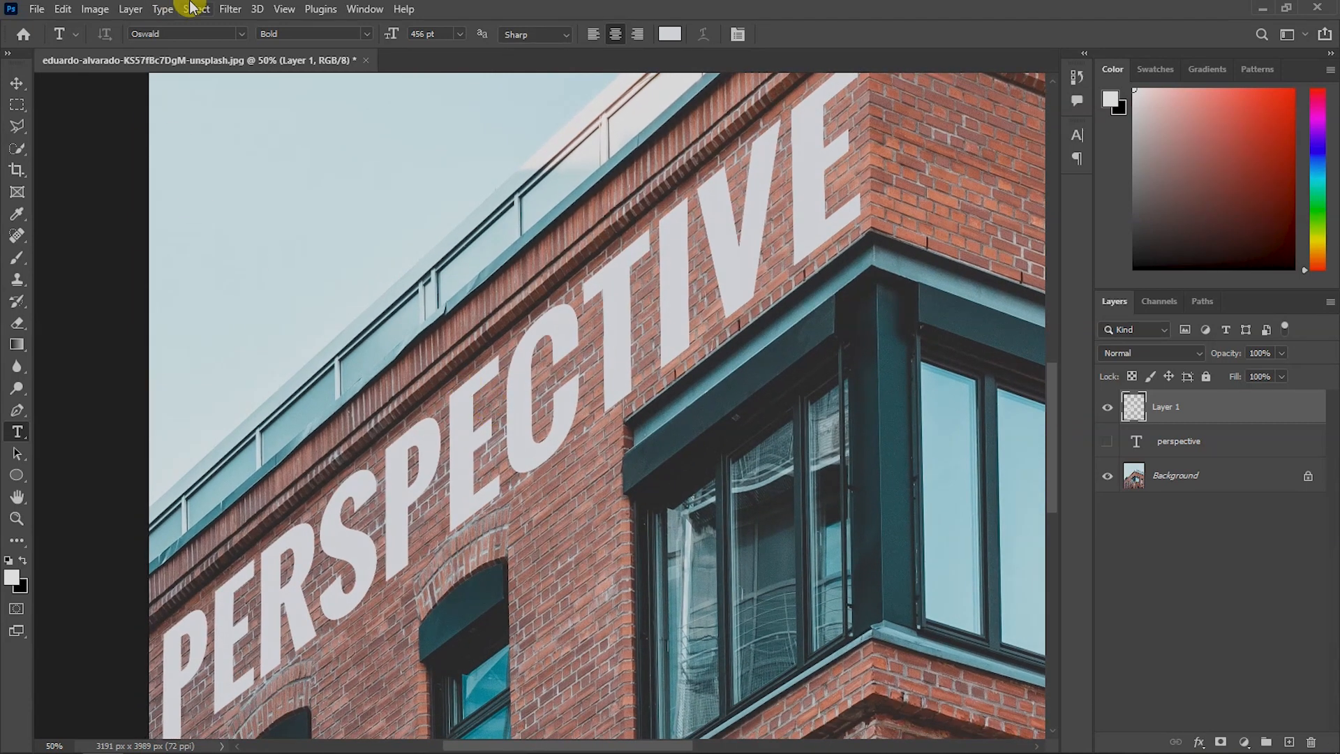
Step: Add a Drop Shadow layer style to the wall text on Layer 1 with a 127° angle and 18% spread
left_click(131, 10)
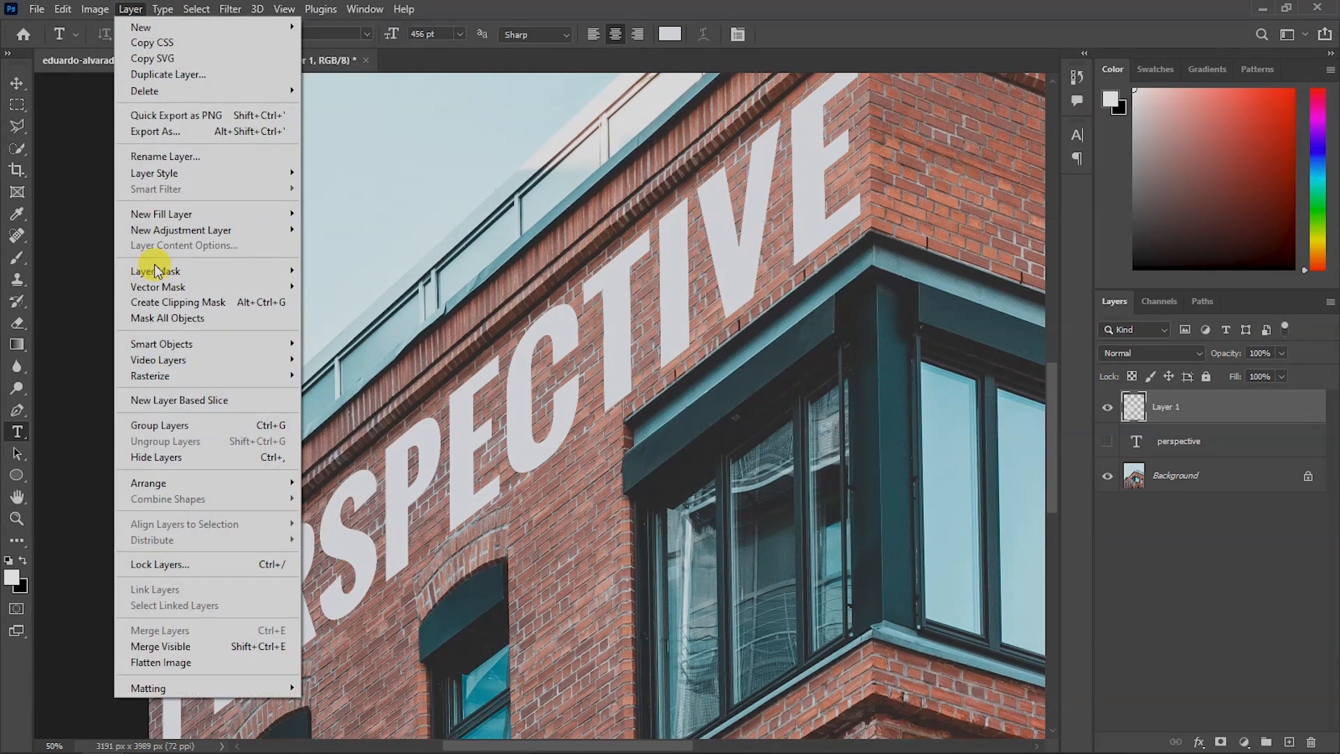
mouse_move(193, 180)
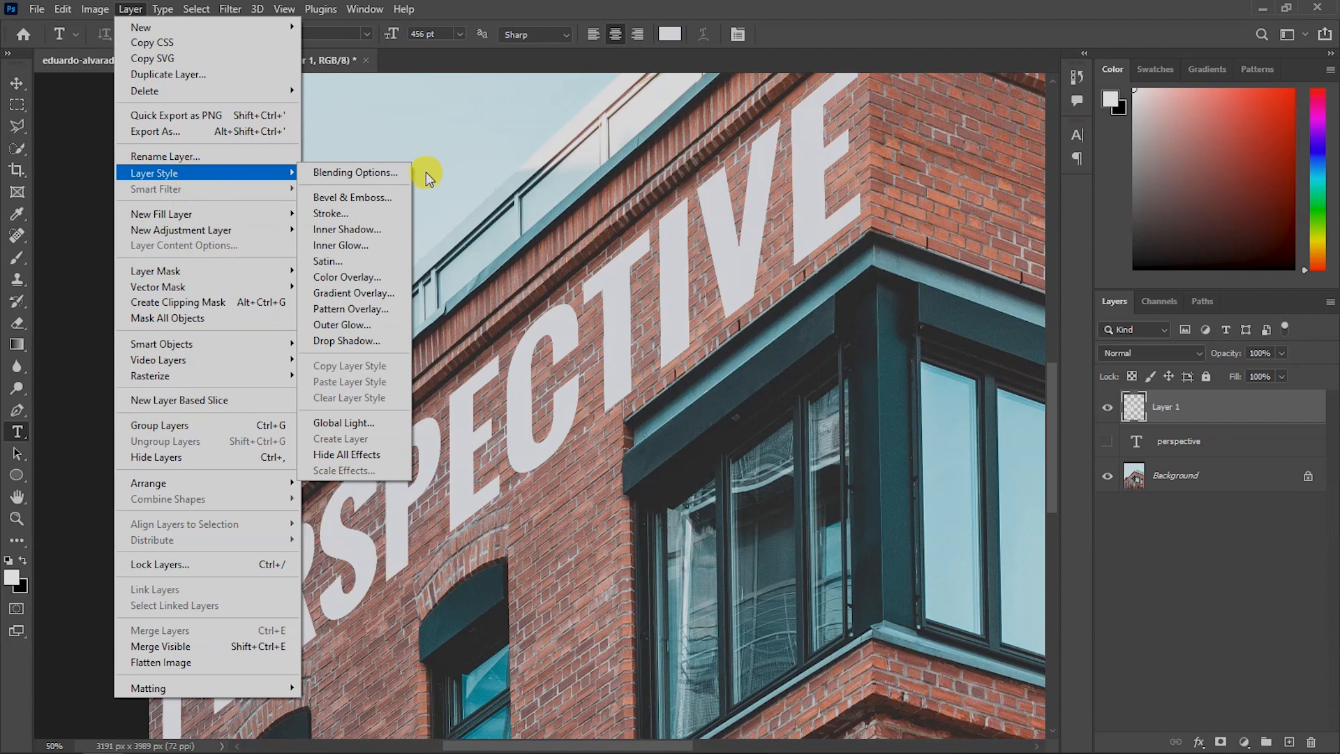
left_click(340, 342)
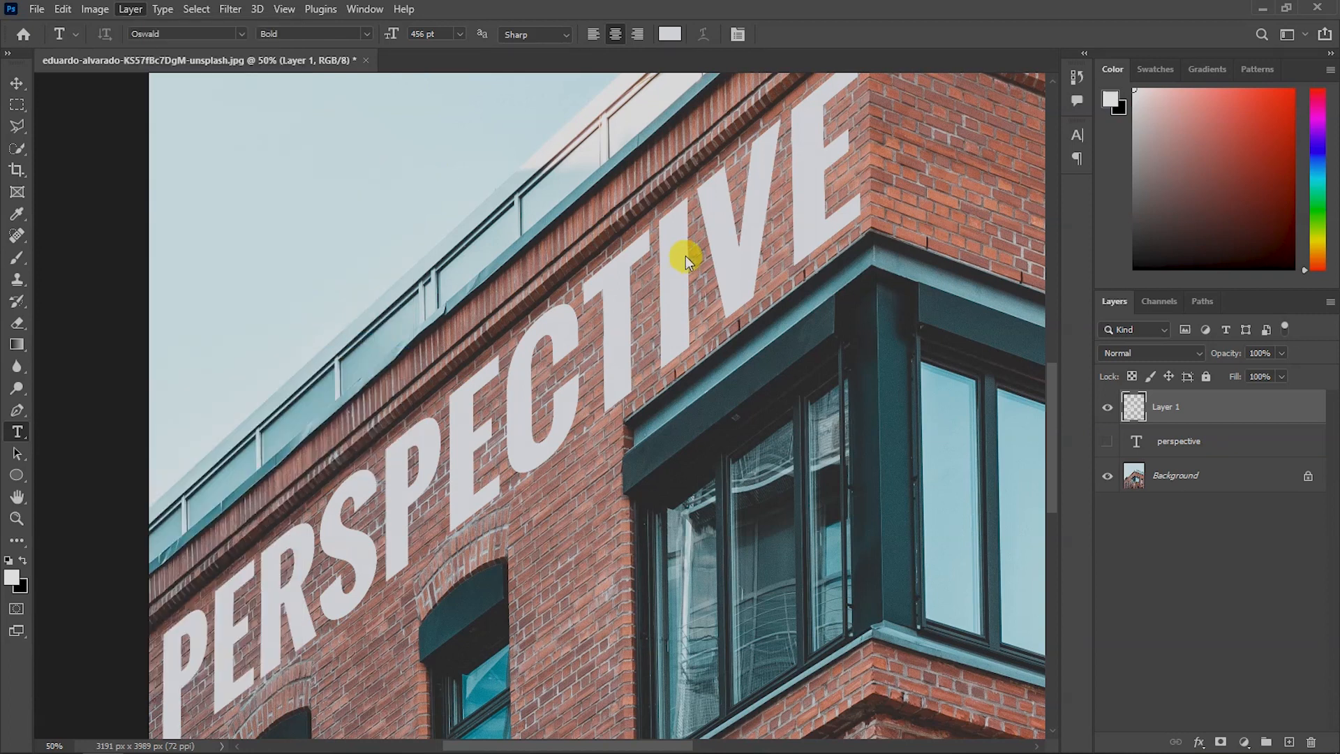
left_click_drag(998, 141, 782, 352)
left_click_drag(805, 486, 758, 458)
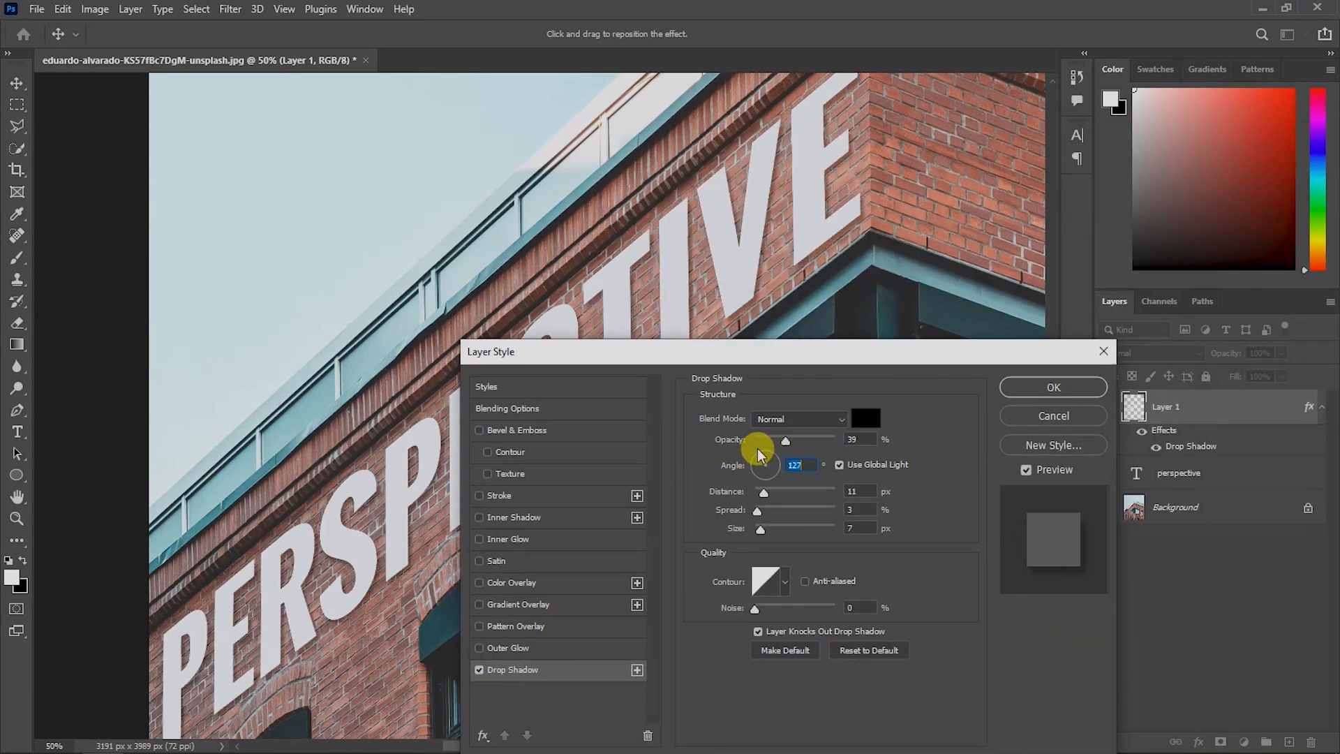
left_click_drag(757, 510, 767, 510)
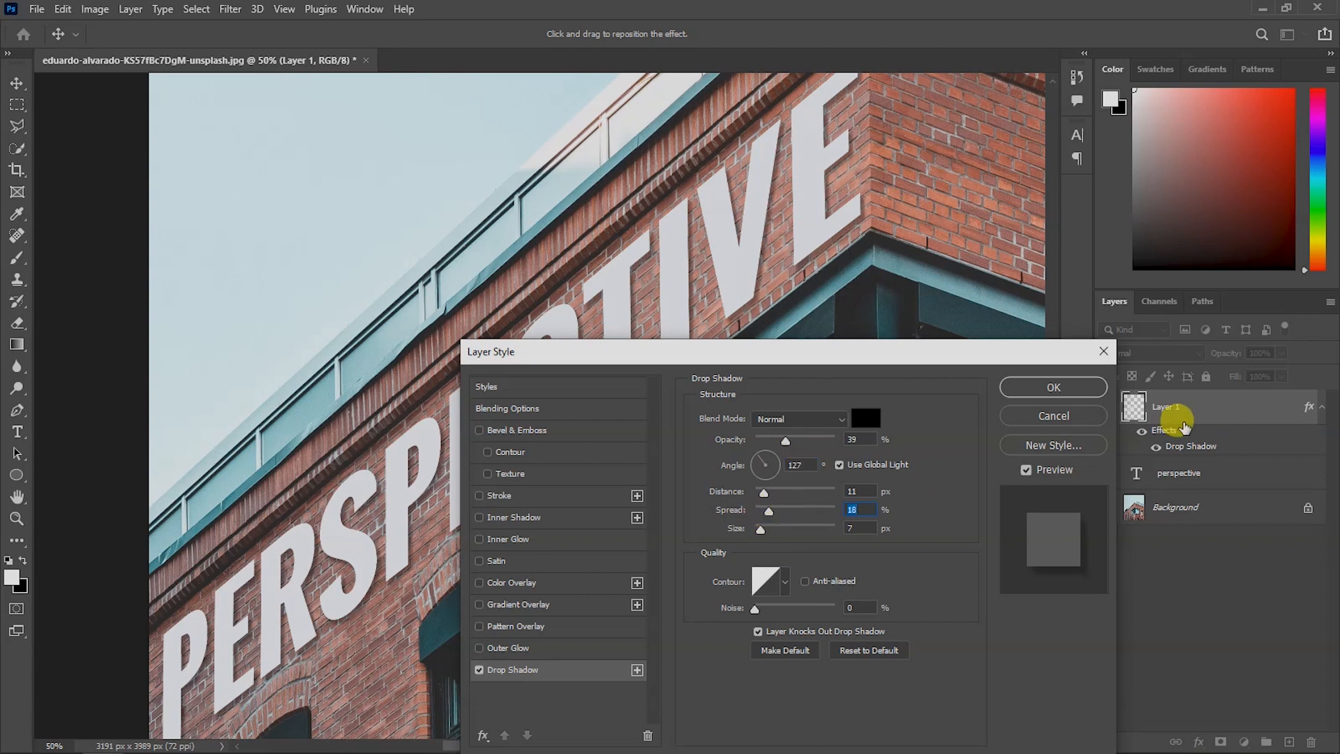
left_click(1073, 396)
key("t")
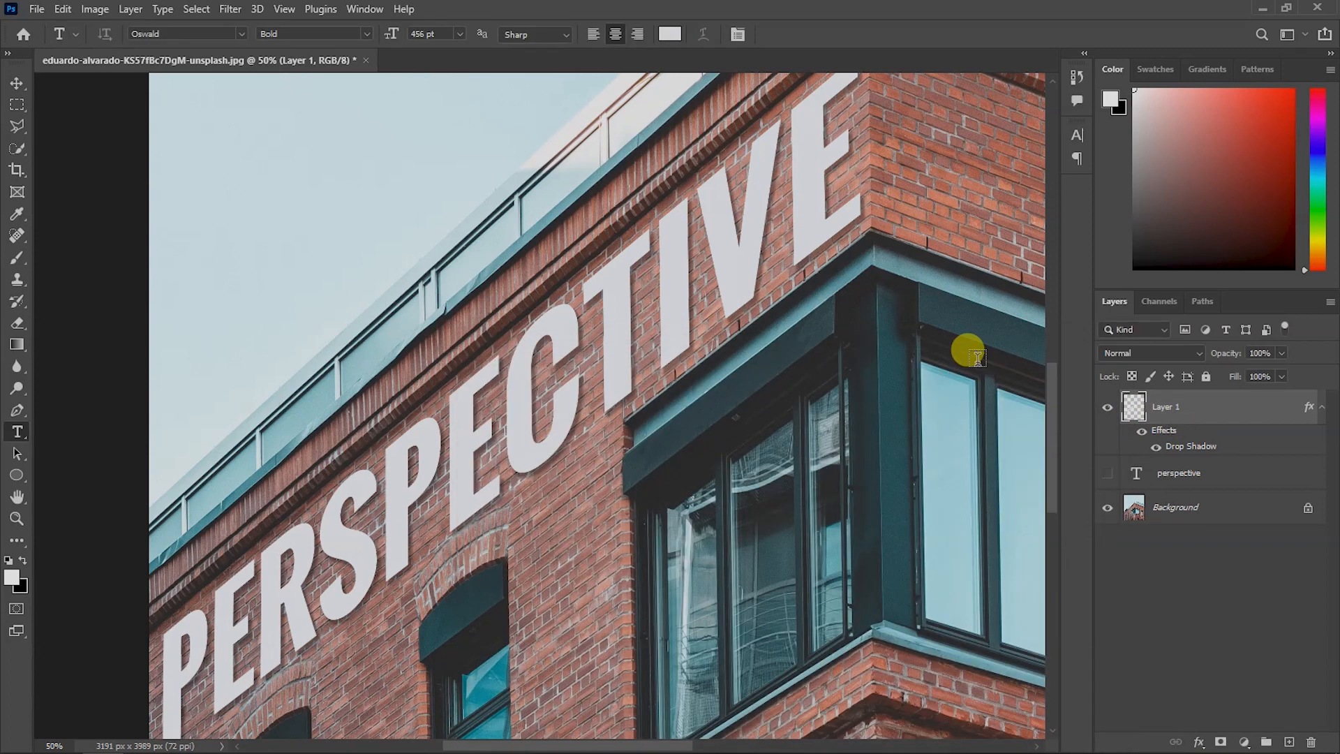
key("ctrl+0")
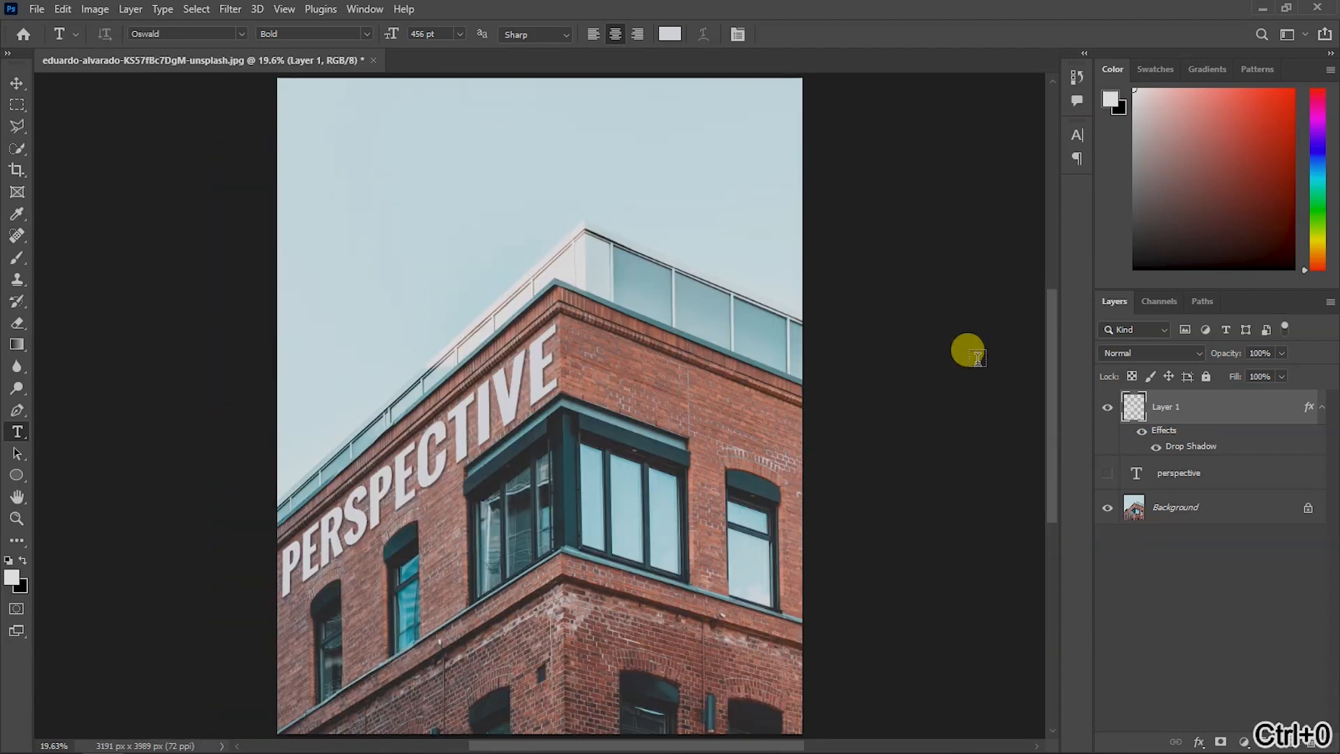